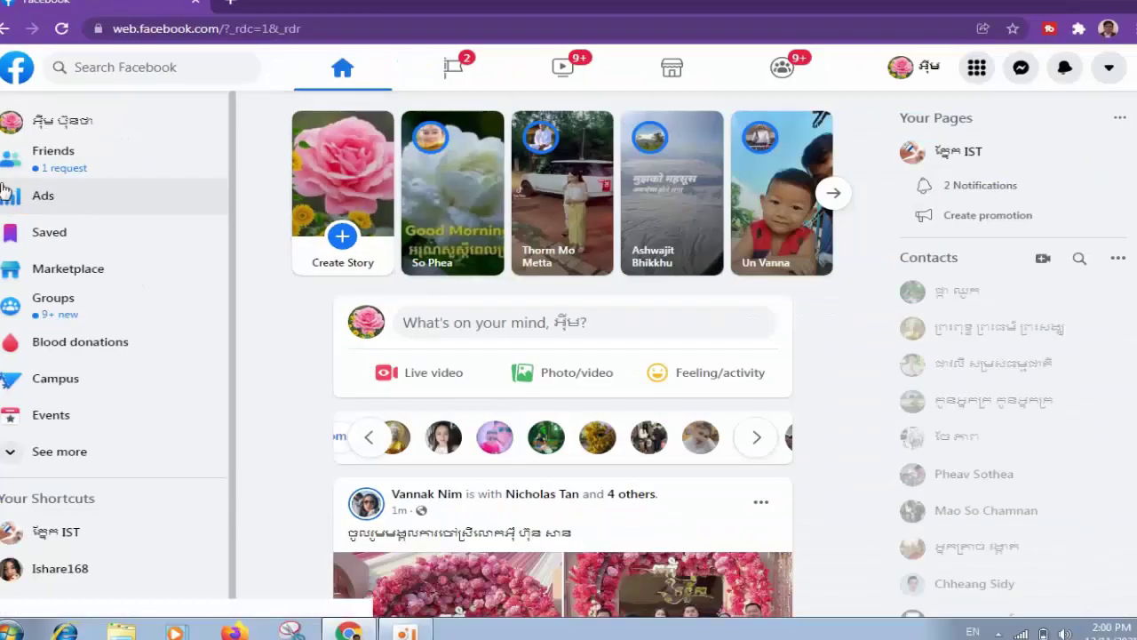
Open the Ads section from the Facebook home page and start creating a new campaign
{"action": "left_click", "coordinate": [14, 197]}
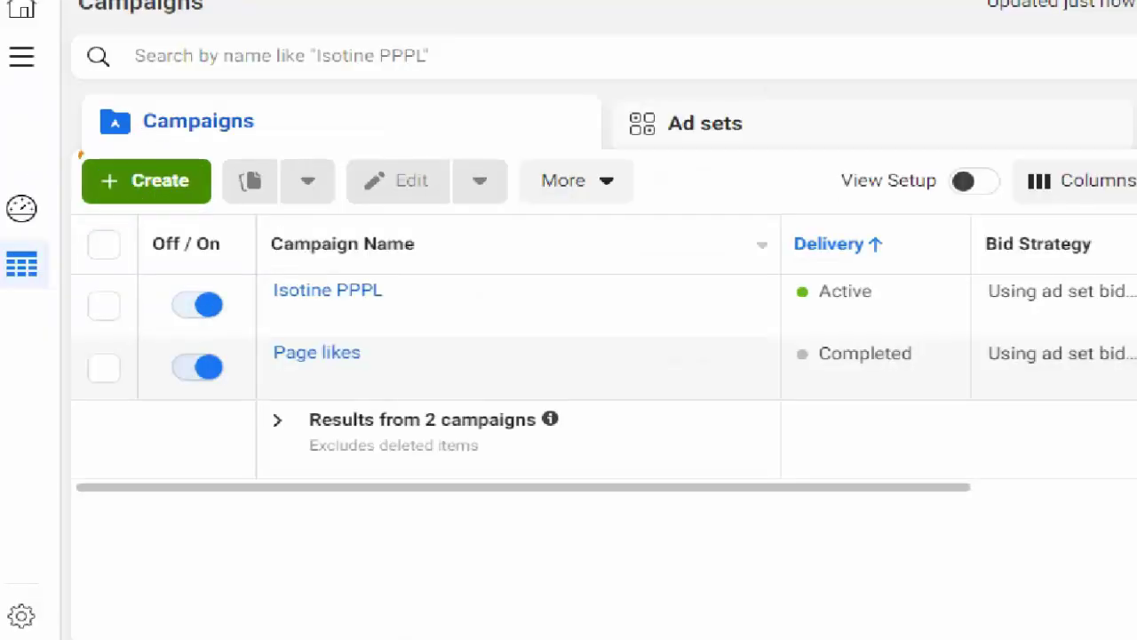
{"action": "mouse_move", "coordinate": [80, 155]}
{"action": "left_mouse_down"}
{"action": "mouse_move", "coordinate": [194, 124]}
{"action": "mouse_move", "coordinate": [83, 158]}
{"action": "left_mouse_up"}
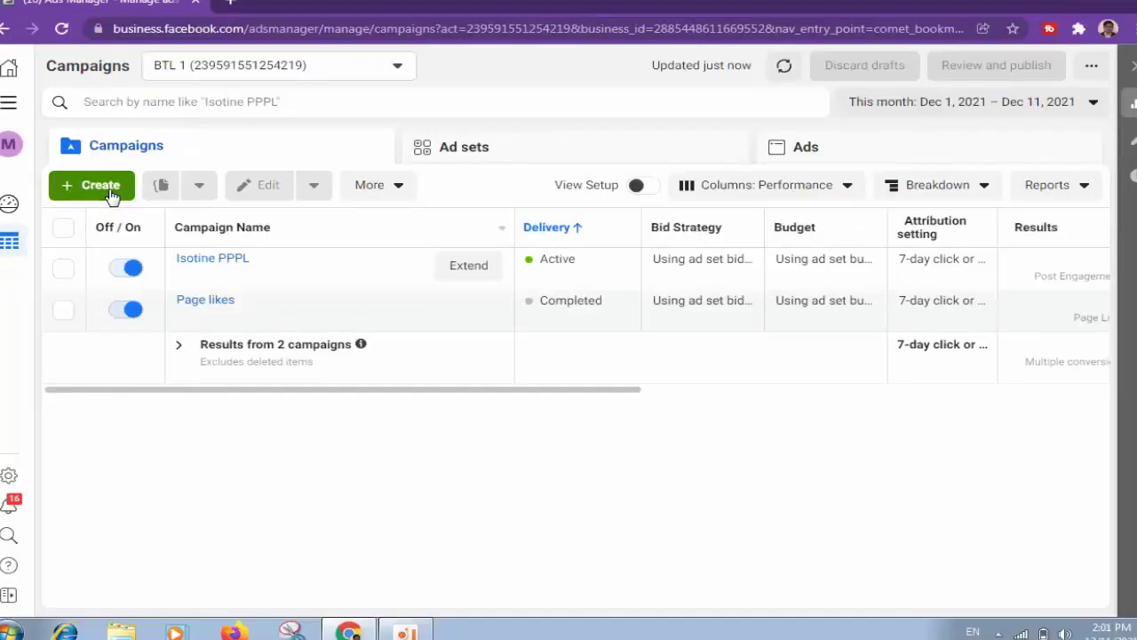
{"action": "left_click", "coordinate": [171, 186]}
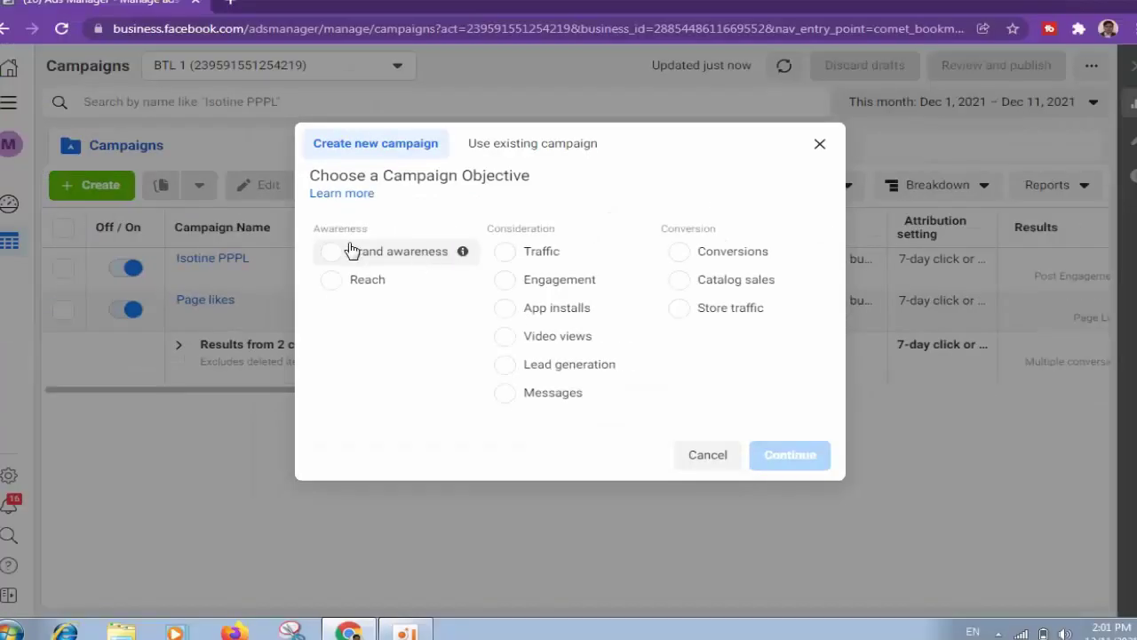
Choose Brand awareness as the objective of the new campaign
{"action": "left_click_drag", "start_coordinate": [351, 251], "coordinate": [450, 257]}
{"action": "left_click", "coordinate": [456, 258]}
{"action": "right_click", "coordinate": [450, 260]}
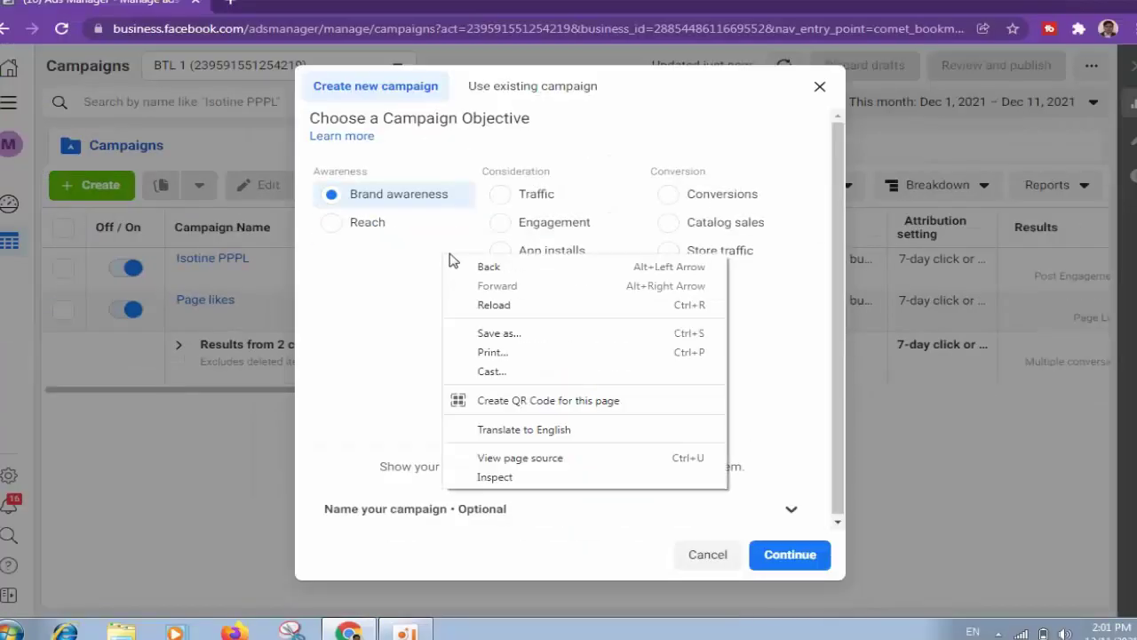
{"action": "left_click", "coordinate": [385, 194]}
{"action": "right_click", "coordinate": [415, 196]}
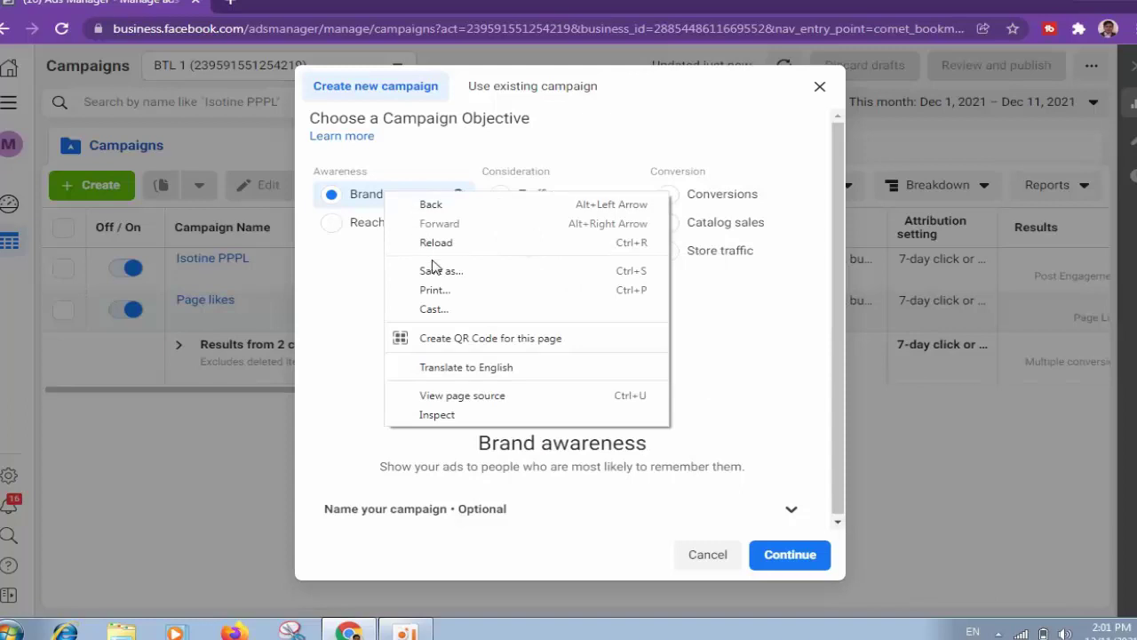
{"action": "left_click", "coordinate": [364, 195]}
Copy the Brand awareness objective's label text and continue to the campaign settings
{"action": "left_click_drag", "start_coordinate": [355, 197], "coordinate": [451, 201]}
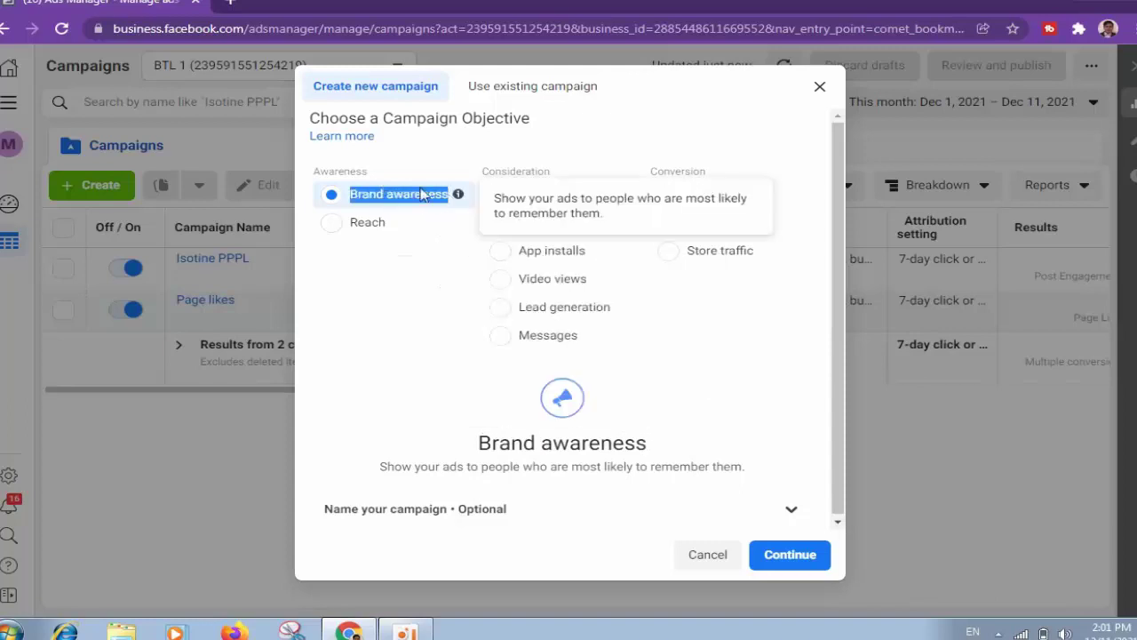
{"action": "right_click", "coordinate": [421, 193]}
{"action": "left_click", "coordinate": [449, 199]}
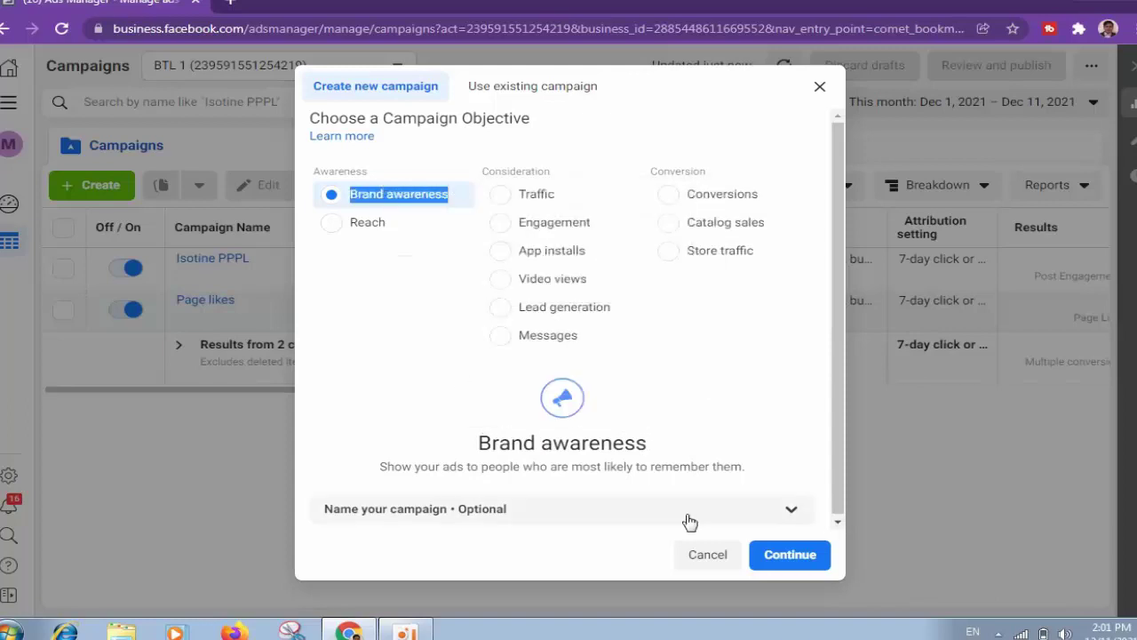
{"action": "left_click", "coordinate": [798, 561]}
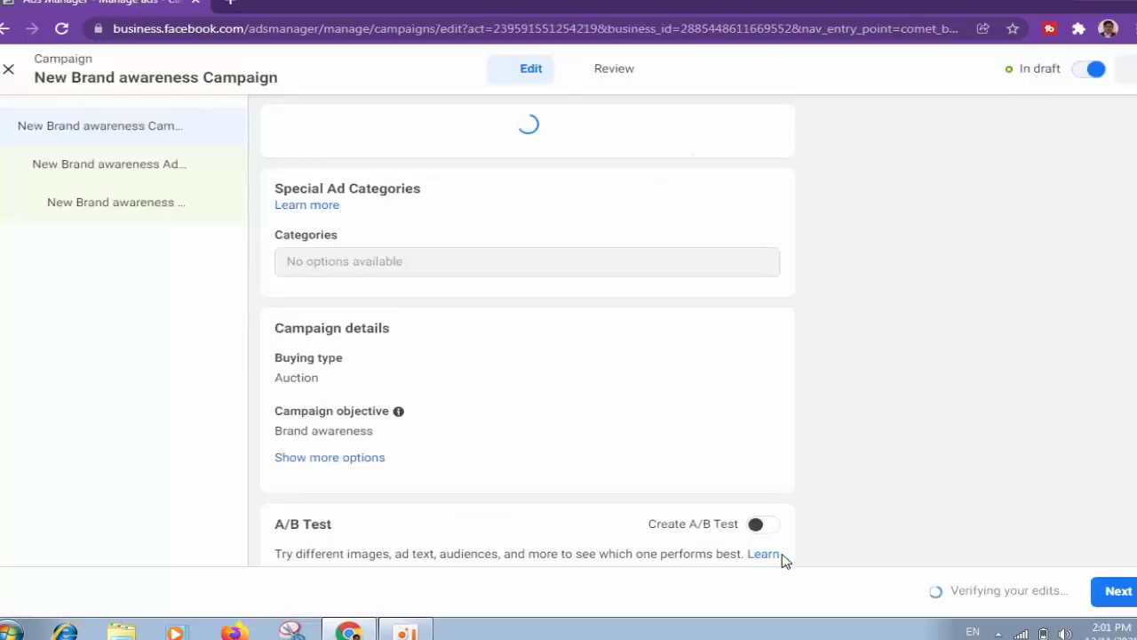
Rename the campaign to Brand awareness using the copied text and proceed to the ad set settings
{"action": "left_click", "coordinate": [488, 162]}
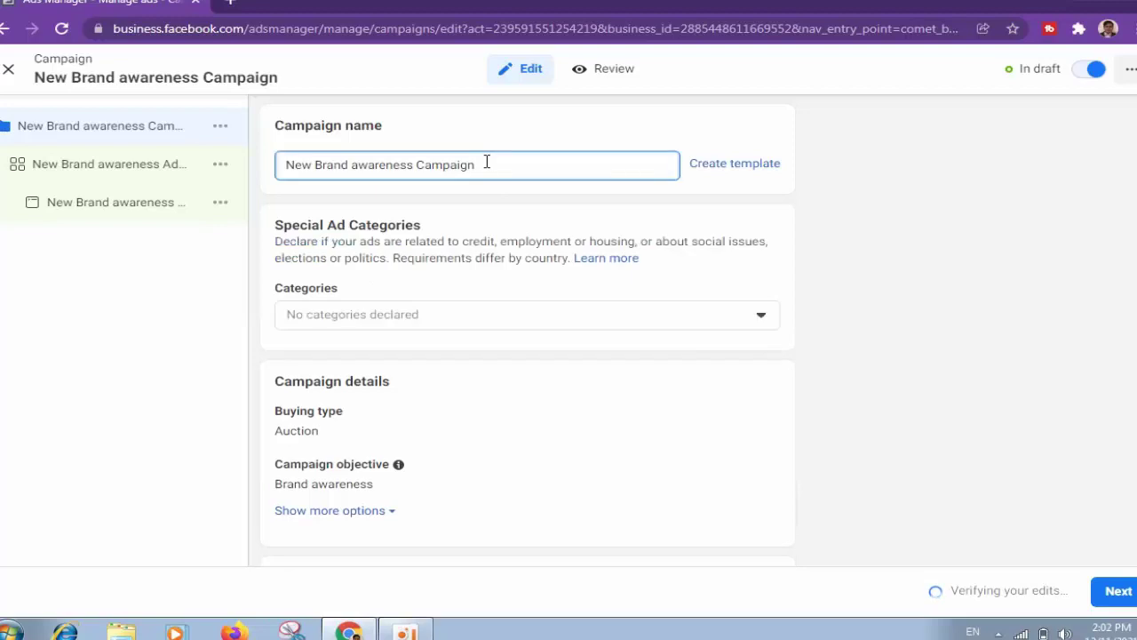
{"action": "left_click_drag", "start_coordinate": [488, 163], "coordinate": [222, 176]}
{"action": "right_click", "coordinate": [316, 163]}
{"action": "left_click", "coordinate": [345, 214]}
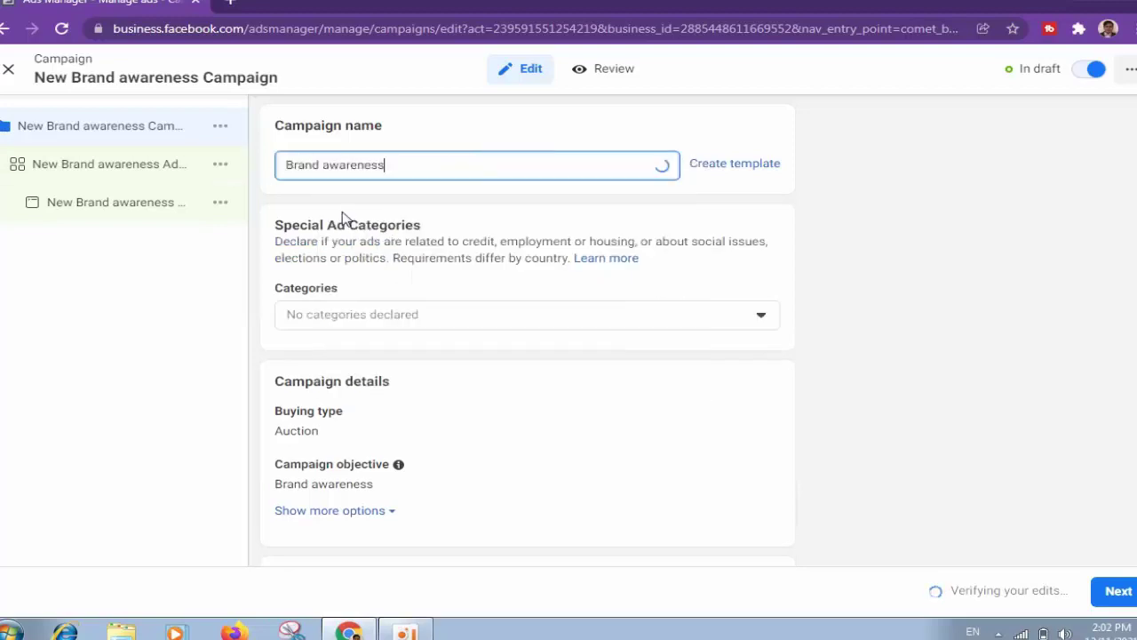
{"action": "mouse_move", "coordinate": [277, 124]}
{"action": "left_mouse_down"}
{"action": "mouse_move", "coordinate": [383, 124]}
{"action": "mouse_move", "coordinate": [279, 122]}
{"action": "left_mouse_up"}
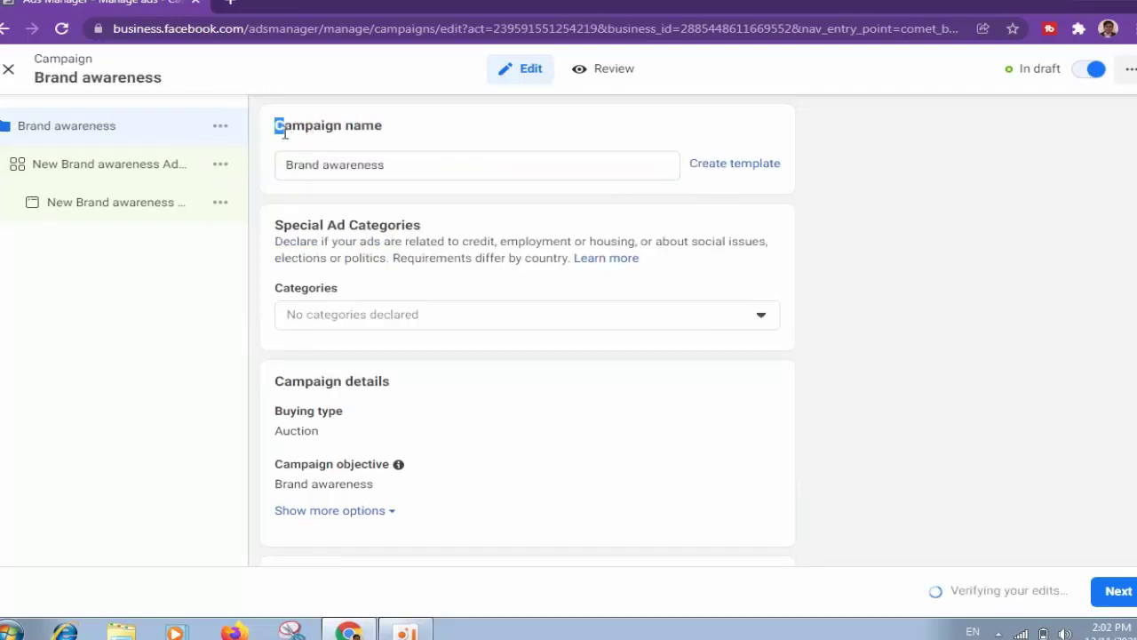
{"action": "scroll", "coordinate": [602, 475], "scroll_direction": "down", "scroll_amount": 1}
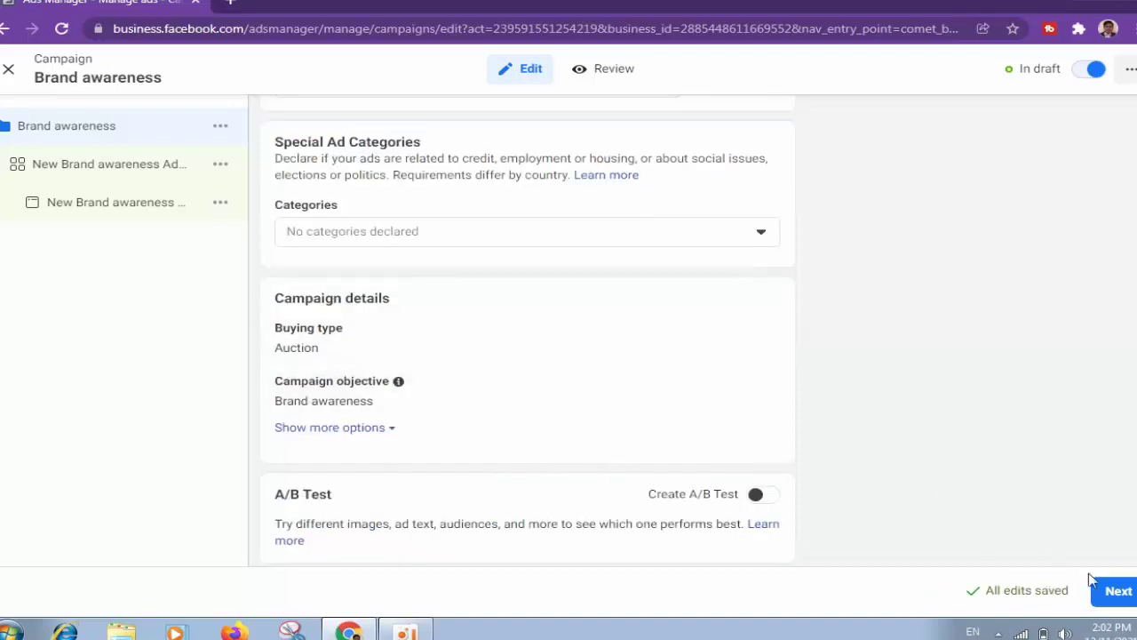
{"action": "left_click", "coordinate": [1118, 592]}
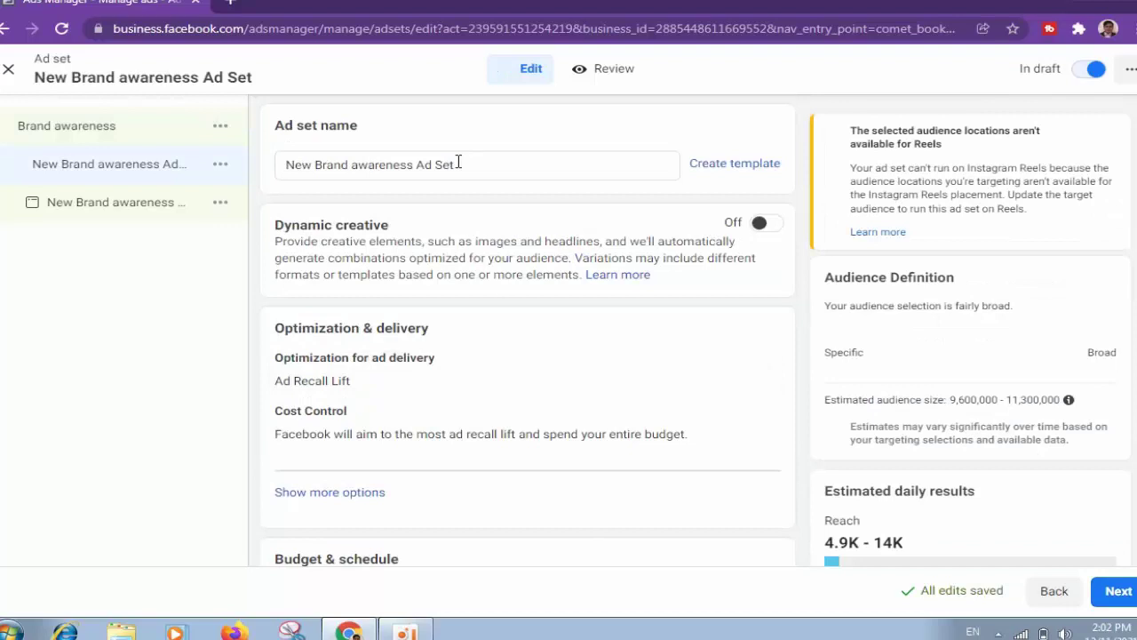
Rename the ad set to Brand awareness using the copied text and dismiss the Reels availability notice
{"action": "left_click_drag", "start_coordinate": [274, 125], "coordinate": [371, 124]}
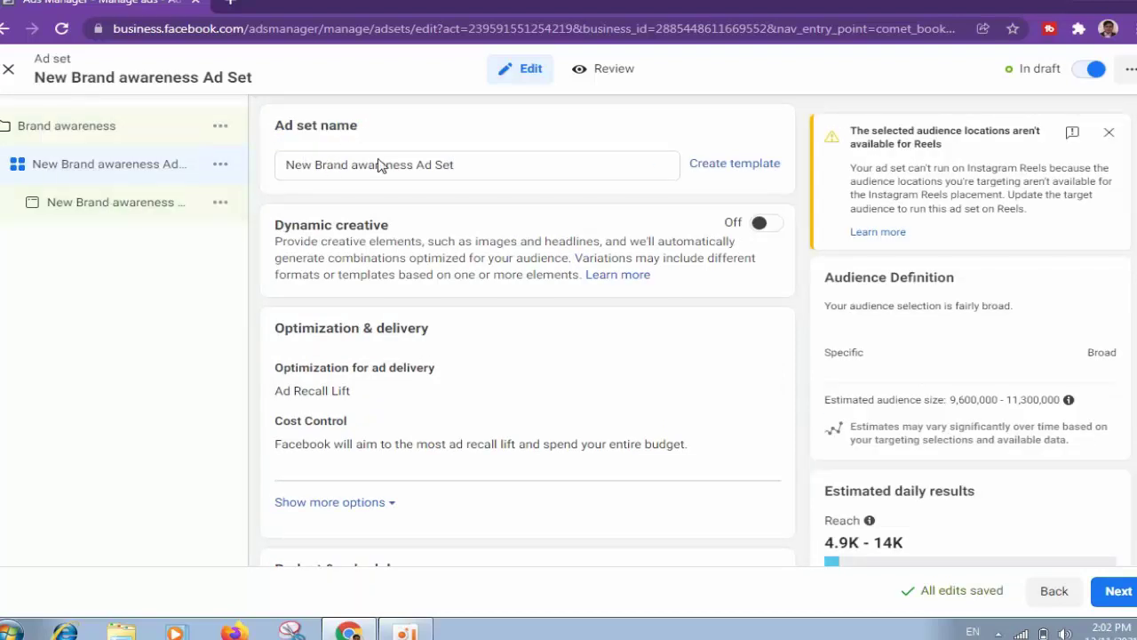
{"action": "left_click", "coordinate": [377, 164]}
{"action": "left_click_drag", "start_coordinate": [465, 160], "coordinate": [223, 186]}
{"action": "right_click", "coordinate": [405, 166]}
{"action": "left_click", "coordinate": [416, 196]}
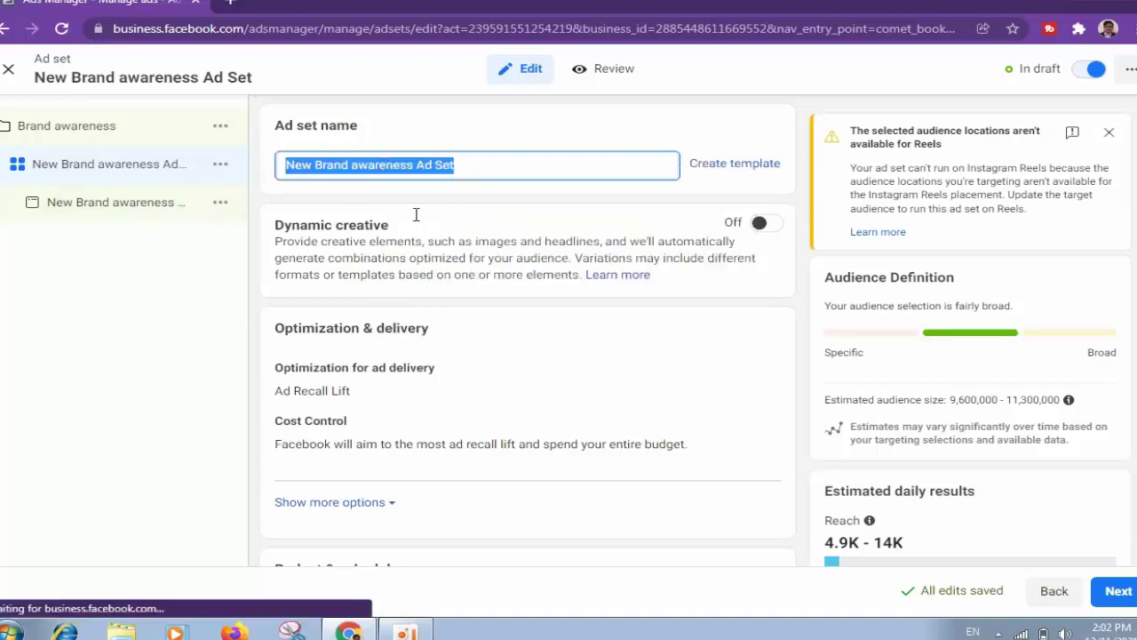
{"action": "key", "text": "ctrl+v"}
{"action": "left_click", "coordinate": [657, 307]}
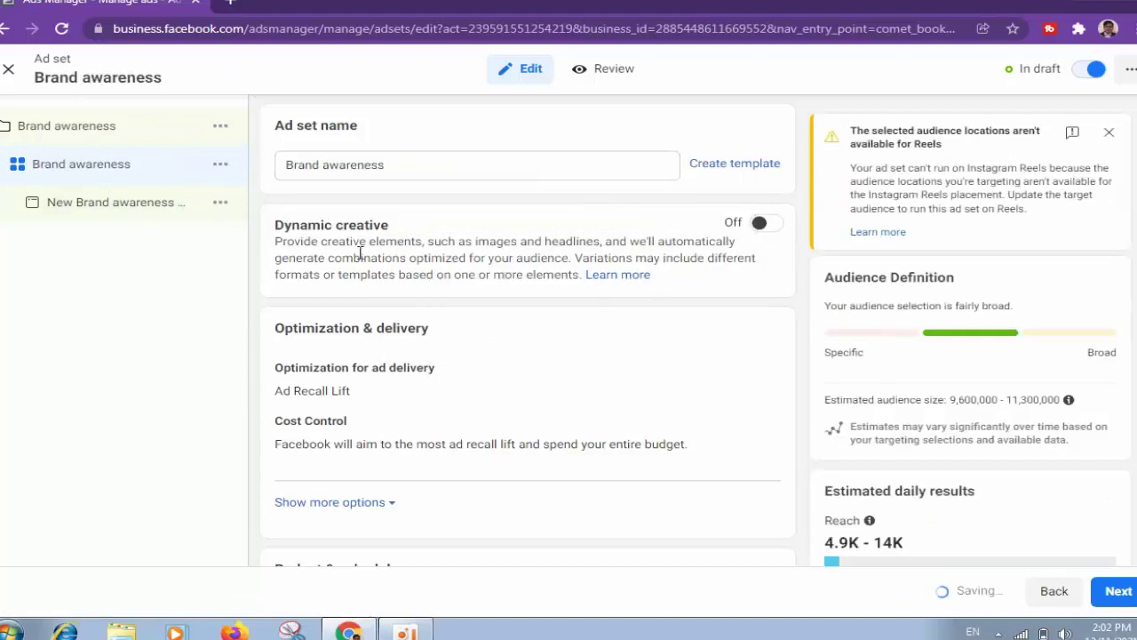
{"action": "left_click", "coordinate": [1109, 132]}
Change the ad set's budget type to Lifetime Budget and set the amount to $10
{"action": "scroll", "coordinate": [579, 382], "scroll_direction": "down", "scroll_amount": 2}
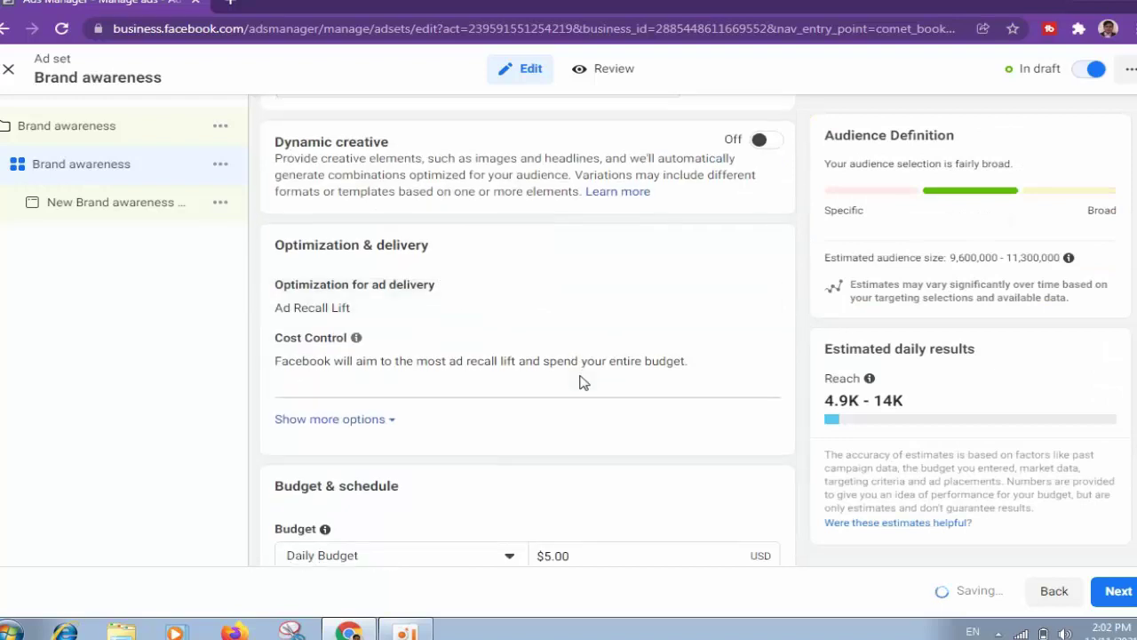
{"action": "scroll", "coordinate": [472, 366], "scroll_direction": "down", "scroll_amount": 2}
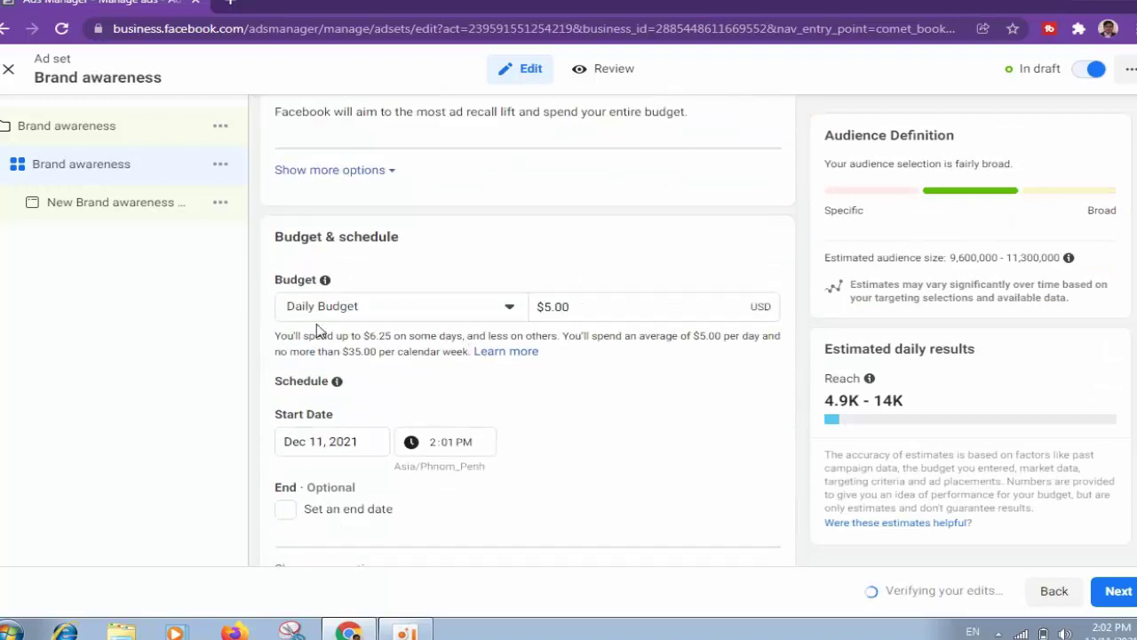
{"action": "left_click", "coordinate": [311, 311]}
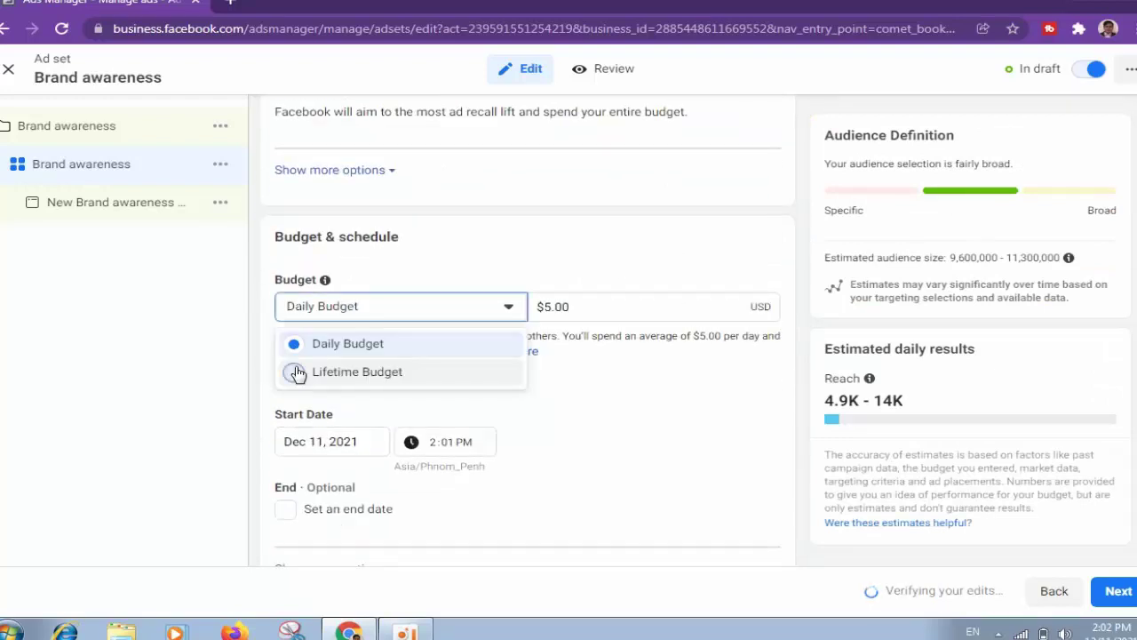
{"action": "left_click", "coordinate": [299, 373]}
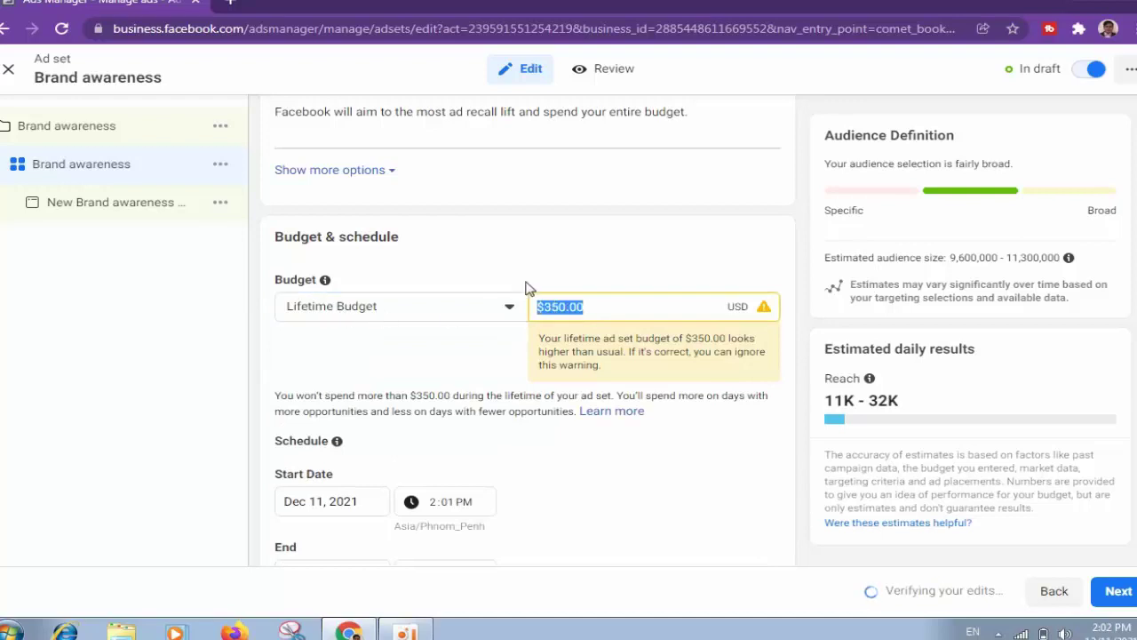
{"action": "type", "text": "10"}
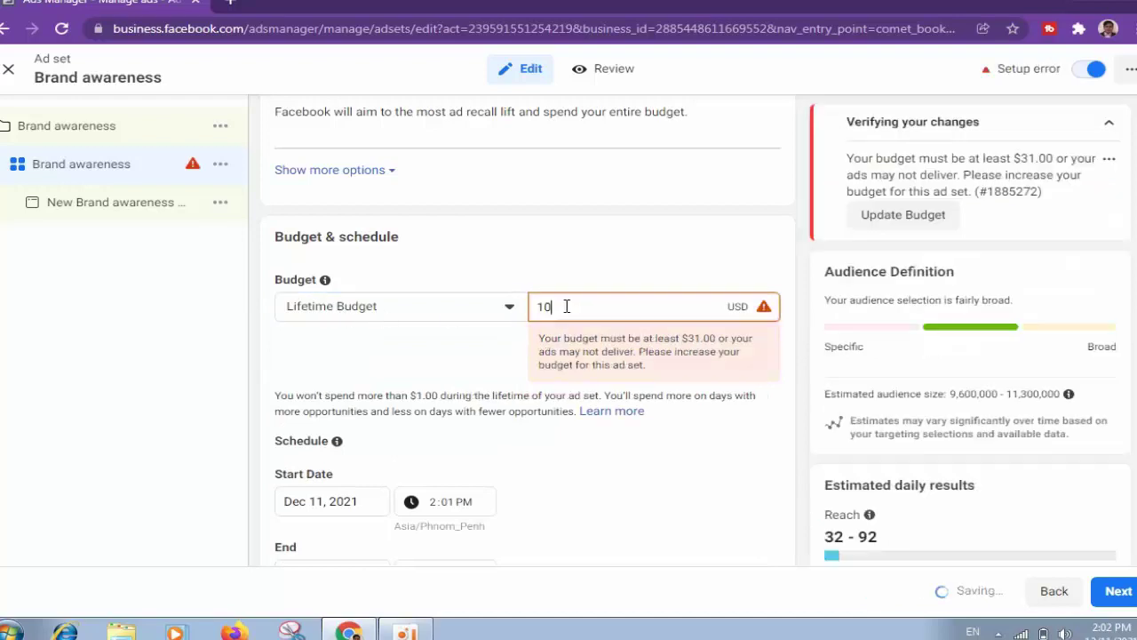
{"action": "left_click", "coordinate": [460, 368]}
Set the ad set schedule's end date to December 12, 2021
{"action": "scroll", "coordinate": [317, 476], "scroll_direction": "down", "scroll_amount": 1}
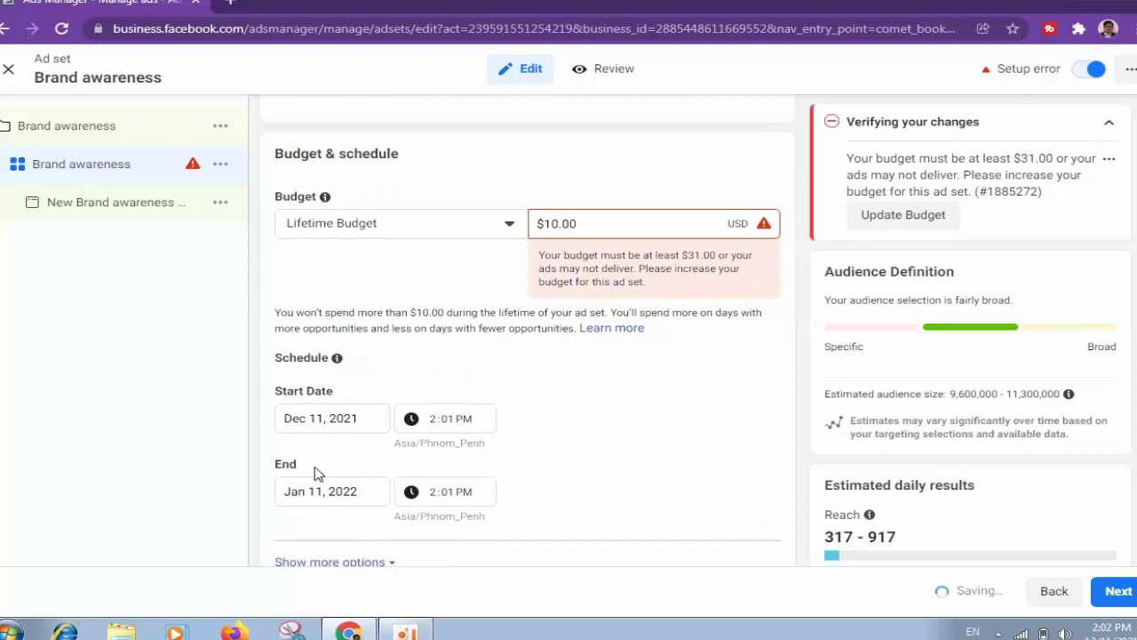
{"action": "scroll", "coordinate": [282, 391], "scroll_direction": "down", "scroll_amount": 1}
{"action": "left_click_drag", "start_coordinate": [269, 309], "coordinate": [348, 311]}
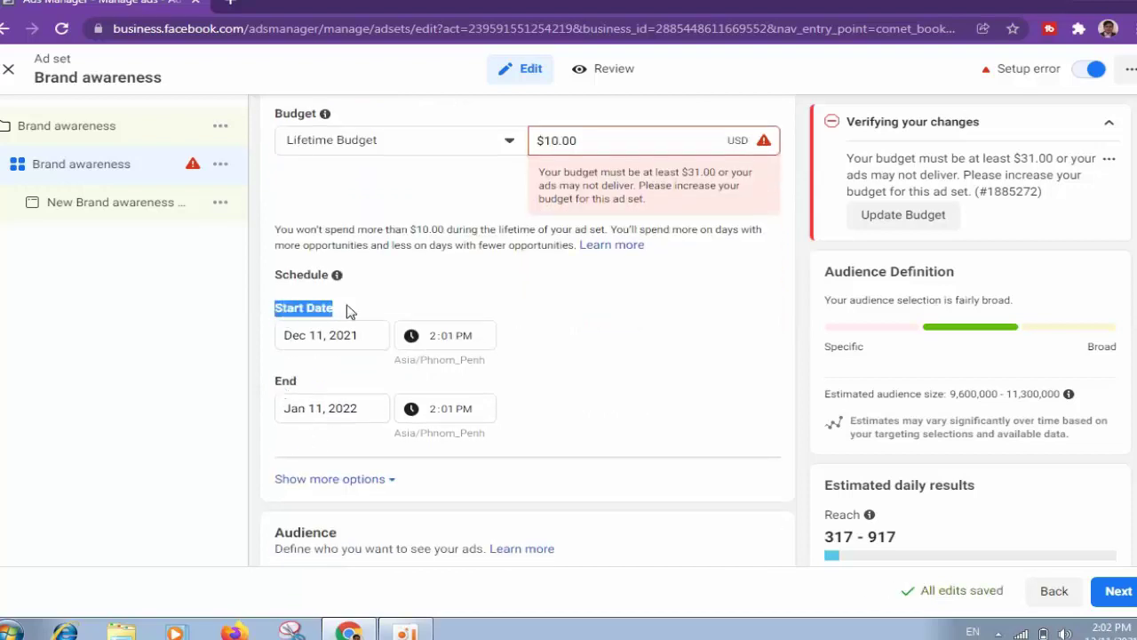
{"action": "left_click_drag", "start_coordinate": [272, 381], "coordinate": [311, 384]}
{"action": "left_click", "coordinate": [326, 405]}
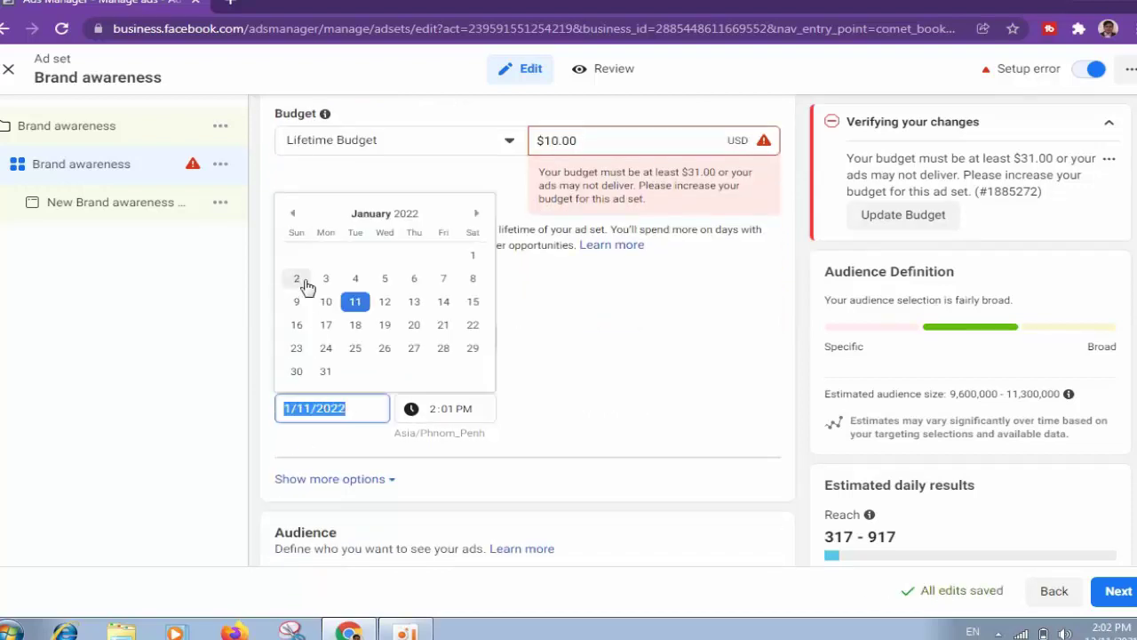
{"action": "left_click", "coordinate": [291, 212]}
{"action": "left_click", "coordinate": [305, 298]}
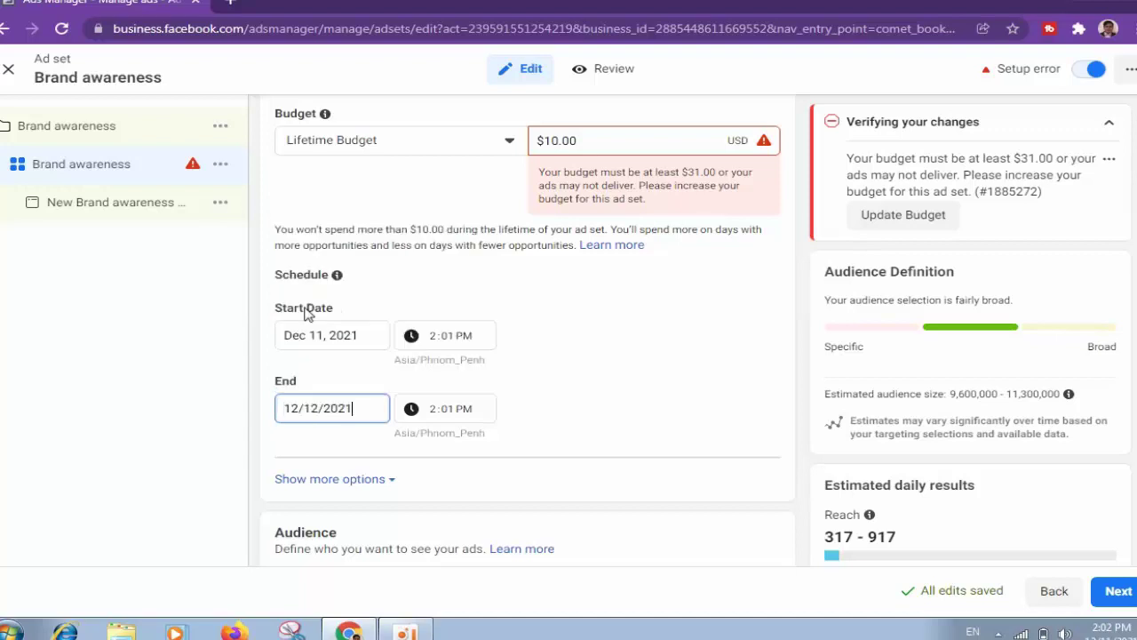
{"action": "left_click", "coordinate": [451, 296]}
Set the audience's location targeting to People living in this location
{"action": "scroll", "coordinate": [465, 297], "scroll_direction": "down", "scroll_amount": 3}
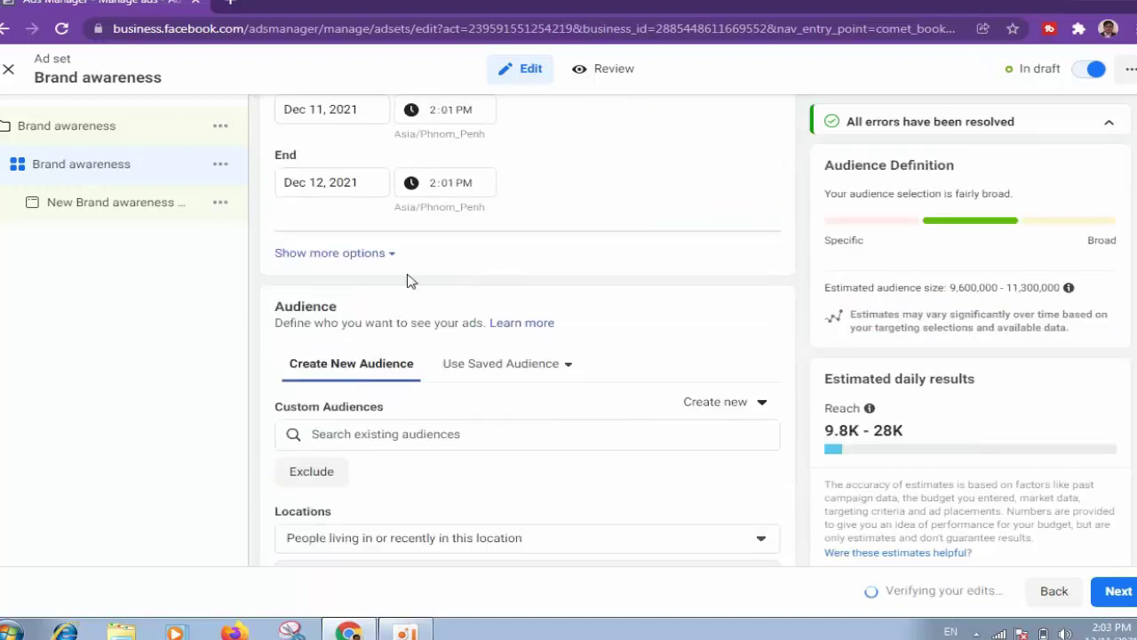
{"action": "scroll", "coordinate": [312, 360], "scroll_direction": "down", "scroll_amount": 2}
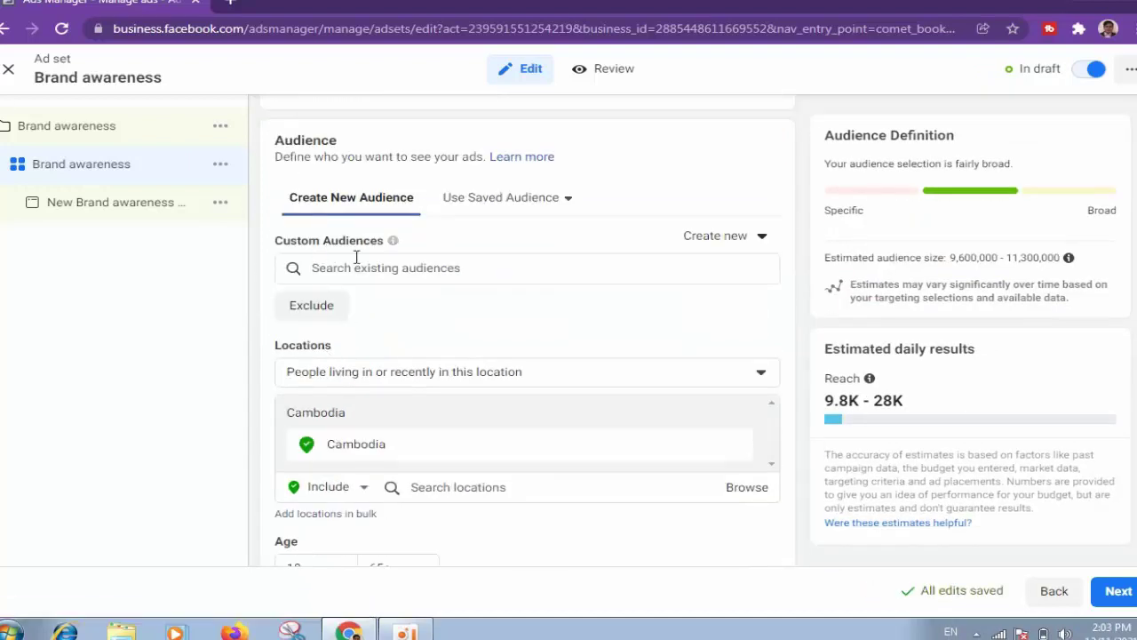
{"action": "left_click", "coordinate": [353, 381]}
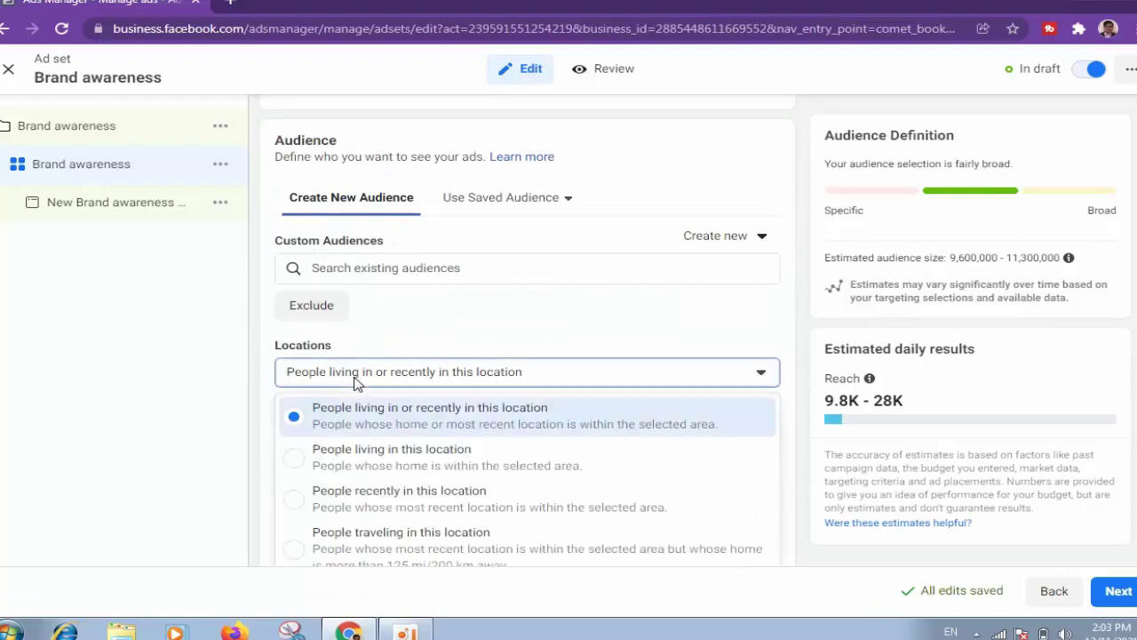
{"action": "left_click", "coordinate": [298, 462]}
Remove Cambodia from the audience locations and include Prey Veng Province, Cambodia instead
{"action": "scroll", "coordinate": [396, 391], "scroll_direction": "down", "scroll_amount": 2}
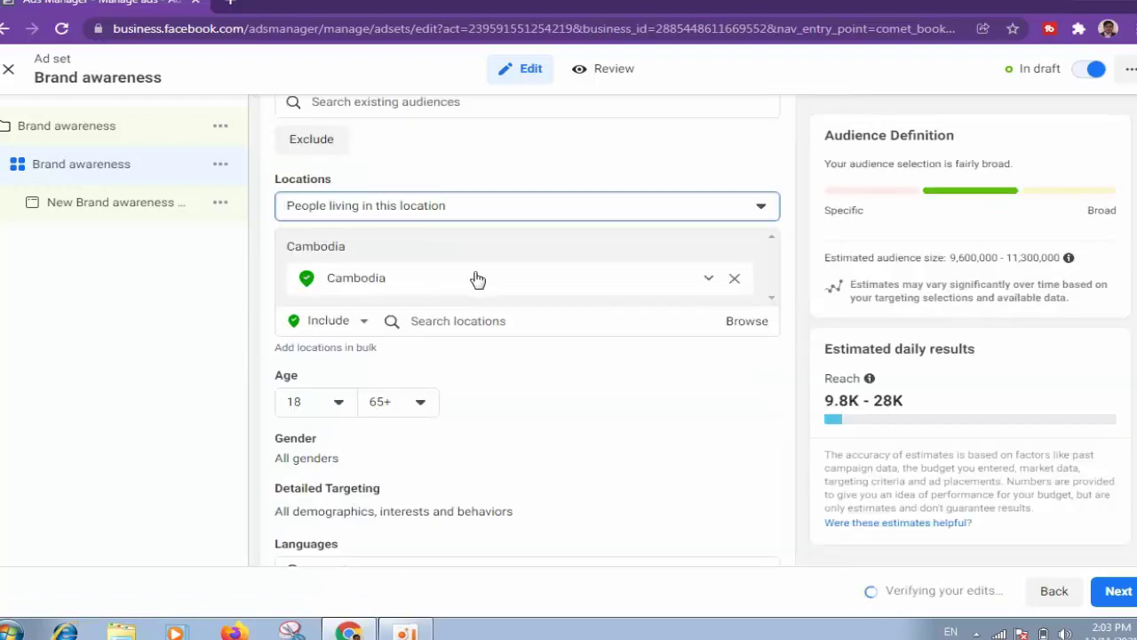
{"action": "left_click", "coordinate": [733, 281]}
{"action": "left_click", "coordinate": [430, 299]}
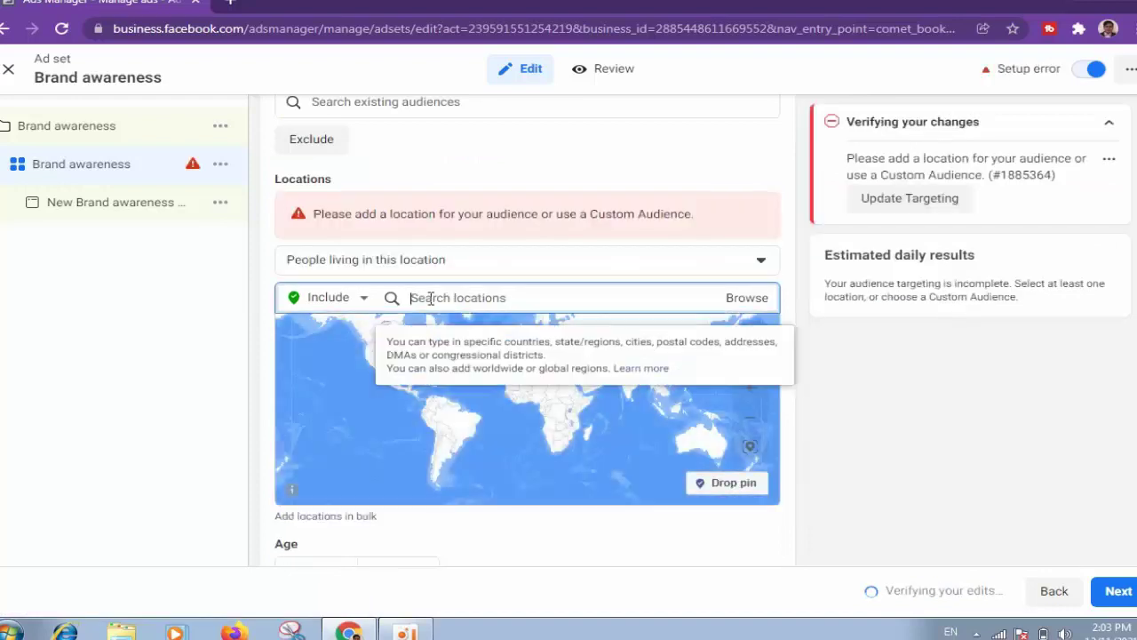
{"action": "type", "text": "prey veng"}
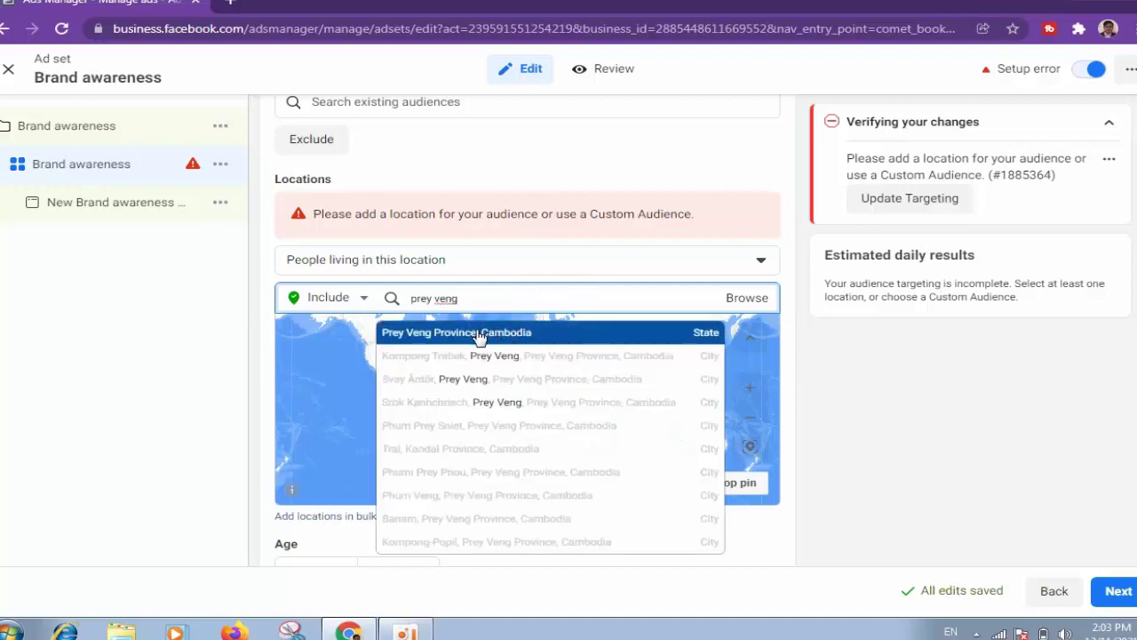
{"action": "left_click", "coordinate": [479, 334]}
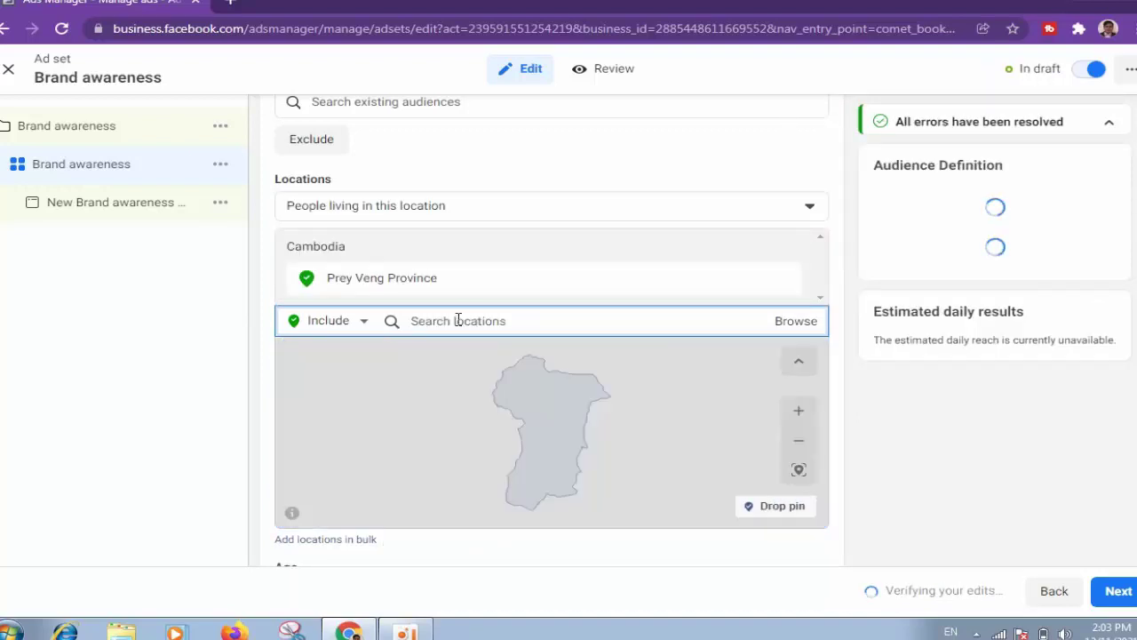
Include Svay Rieng city in Svay Rieng Province and Kampong Cham Province, Cambodia in the audience locations
{"action": "type", "text": "svay rieng"}
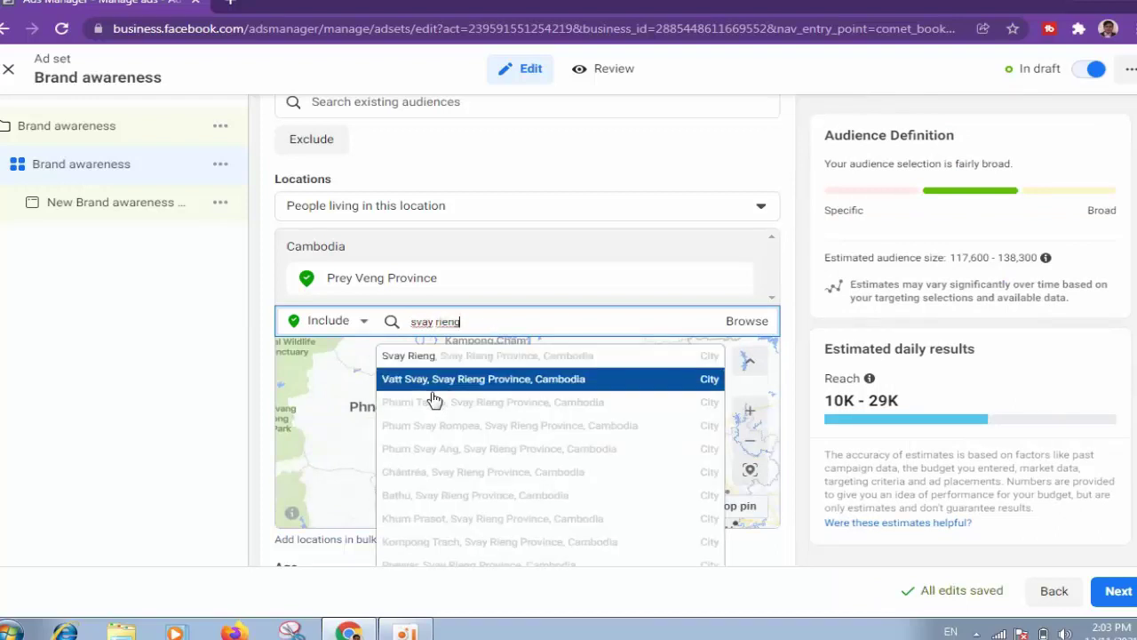
{"action": "left_click", "coordinate": [433, 360]}
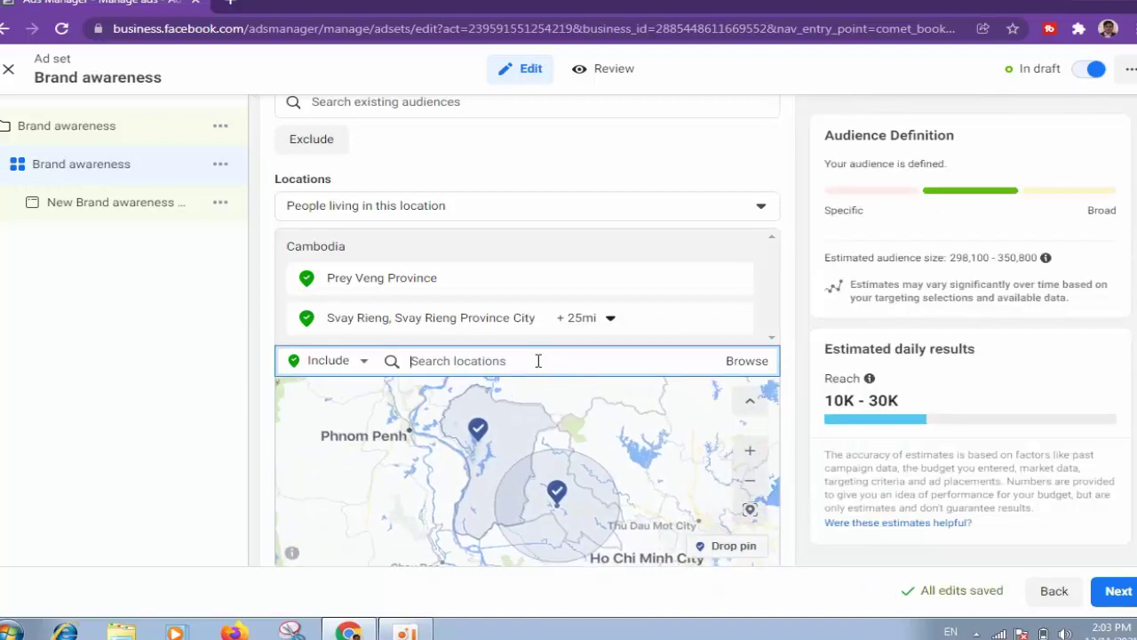
{"action": "type", "text": "kompong"}
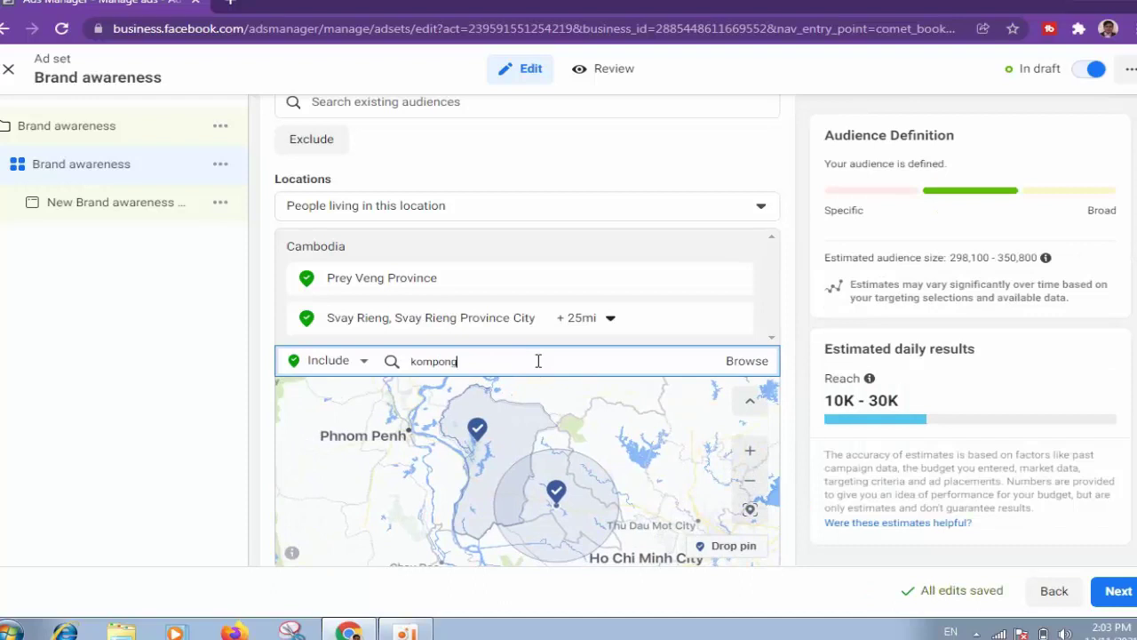
{"action": "type", "text": " cham"}
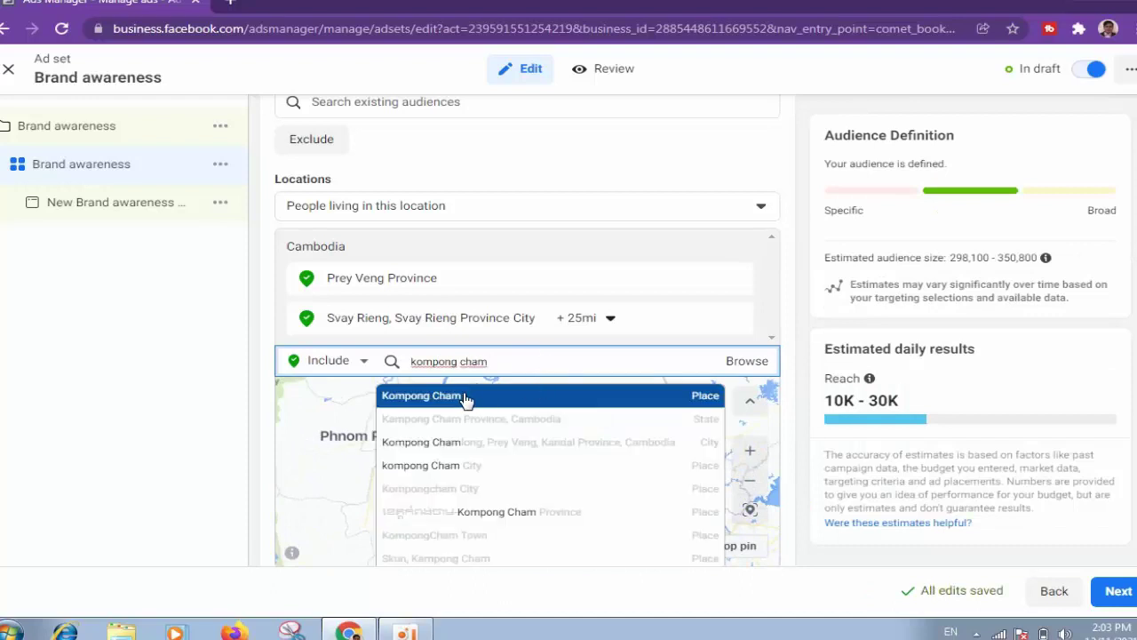
{"action": "left_click", "coordinate": [502, 421]}
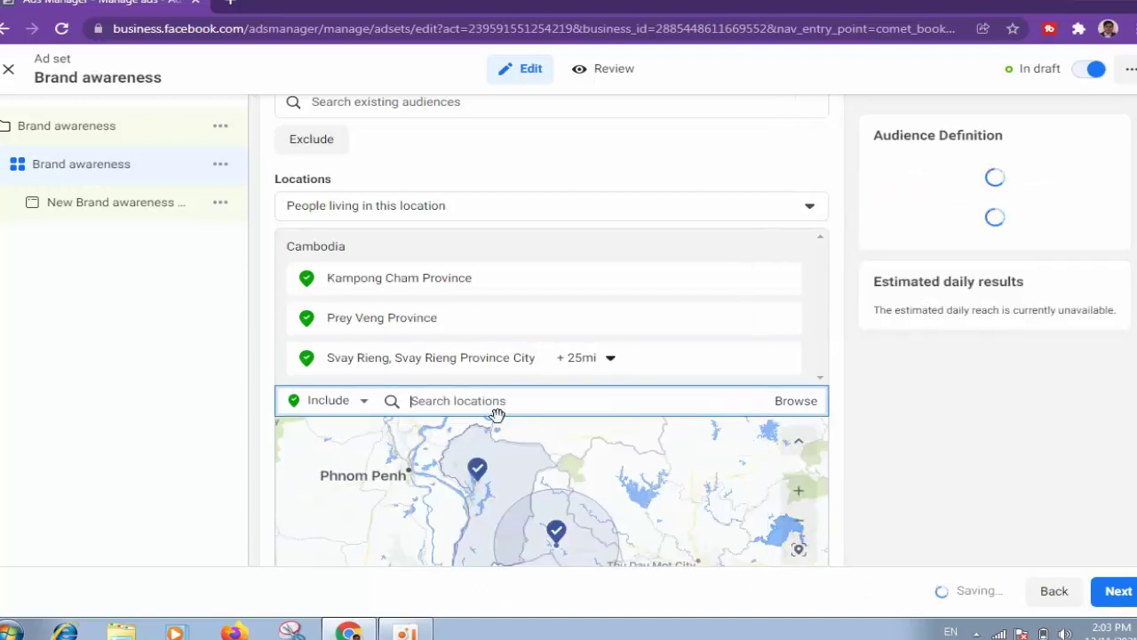
{"action": "scroll", "coordinate": [503, 407], "scroll_direction": "up", "scroll_amount": 2}
Set the audience's age range to a minimum of 27 and a maximum of 60
{"action": "scroll", "coordinate": [503, 407], "scroll_direction": "down", "scroll_amount": 5}
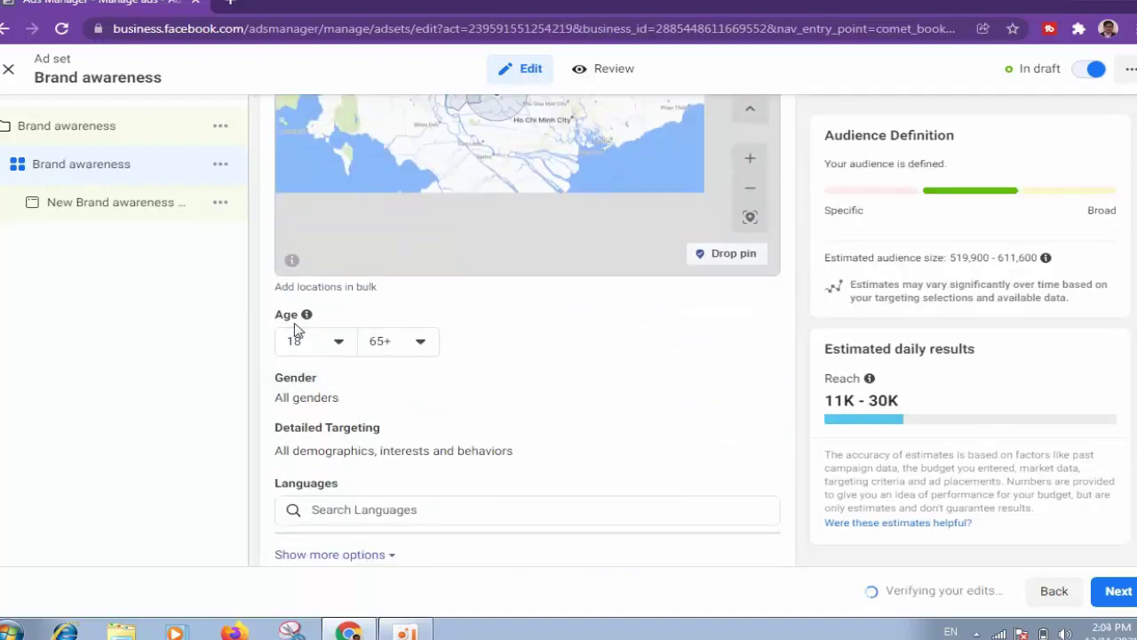
{"action": "left_click", "coordinate": [342, 346]}
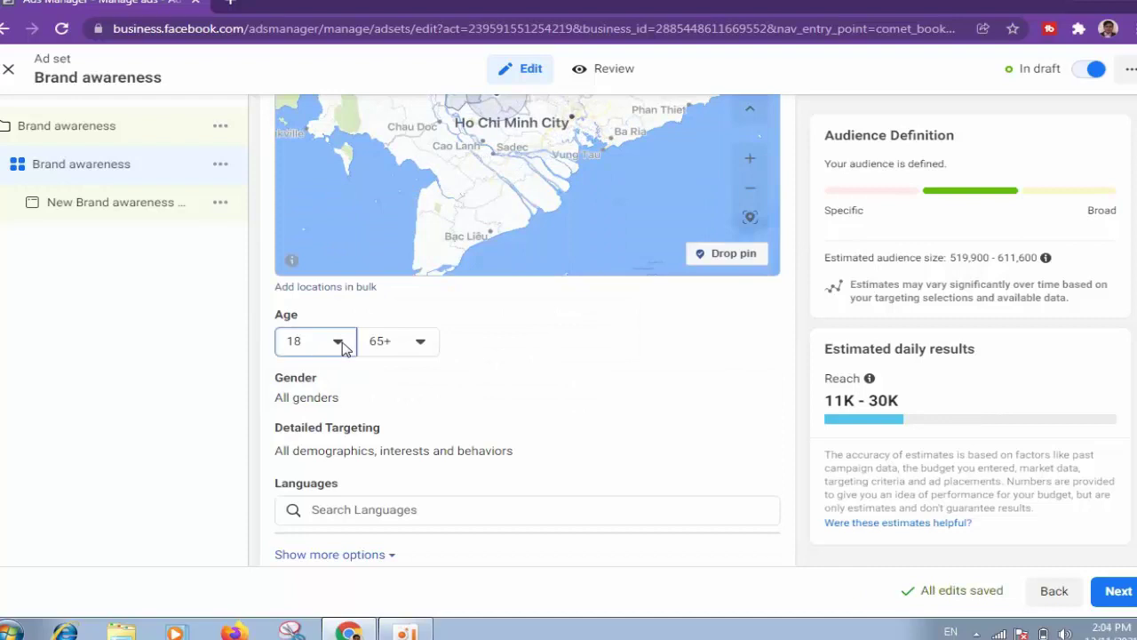
{"action": "scroll", "coordinate": [308, 538], "scroll_direction": "down", "scroll_amount": 3}
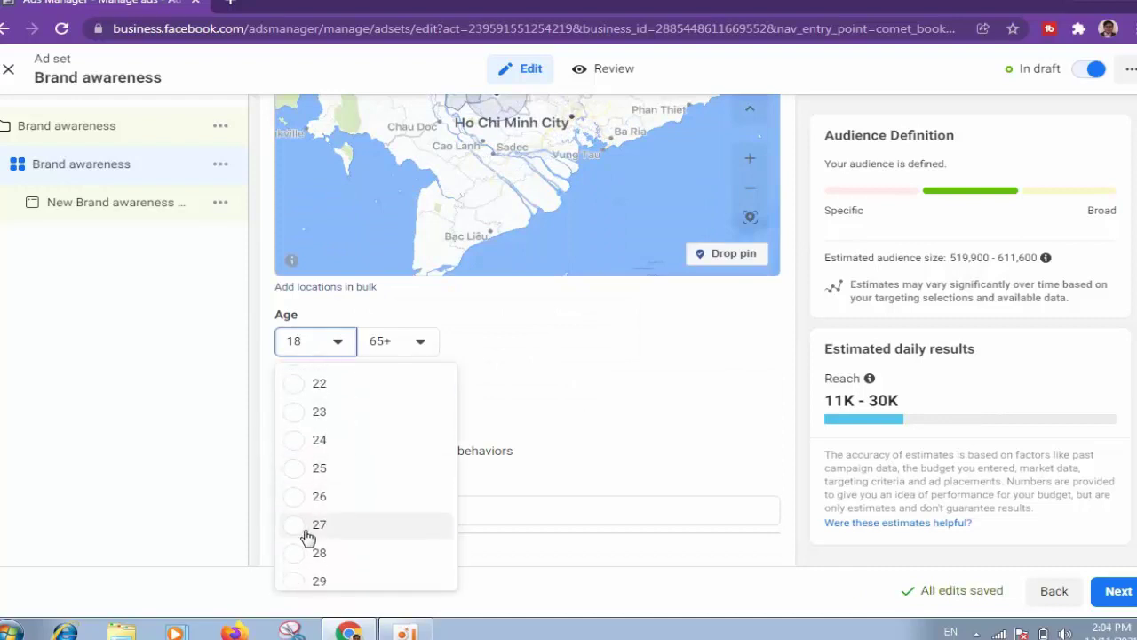
{"action": "key", "text": "Return"}
{"action": "left_click", "coordinate": [391, 341]}
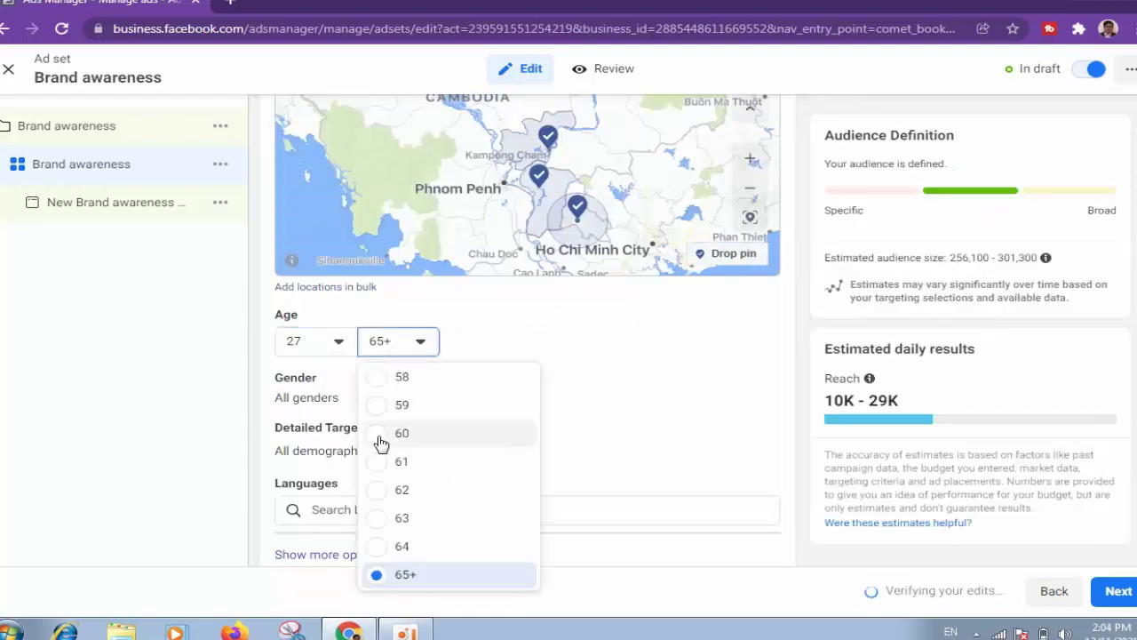
{"action": "left_click", "coordinate": [391, 435]}
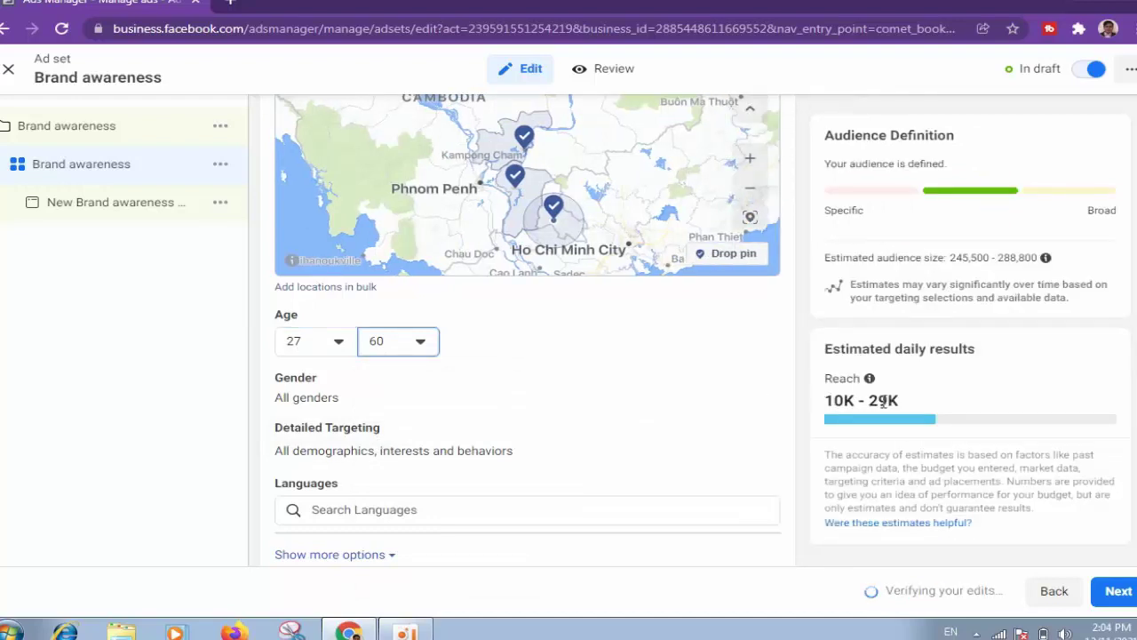
{"action": "left_click_drag", "start_coordinate": [899, 399], "coordinate": [825, 400]}
{"action": "left_click", "coordinate": [824, 400]}
Add Khmer as the audience's language
{"action": "scroll", "coordinate": [546, 381], "scroll_direction": "down", "scroll_amount": 3}
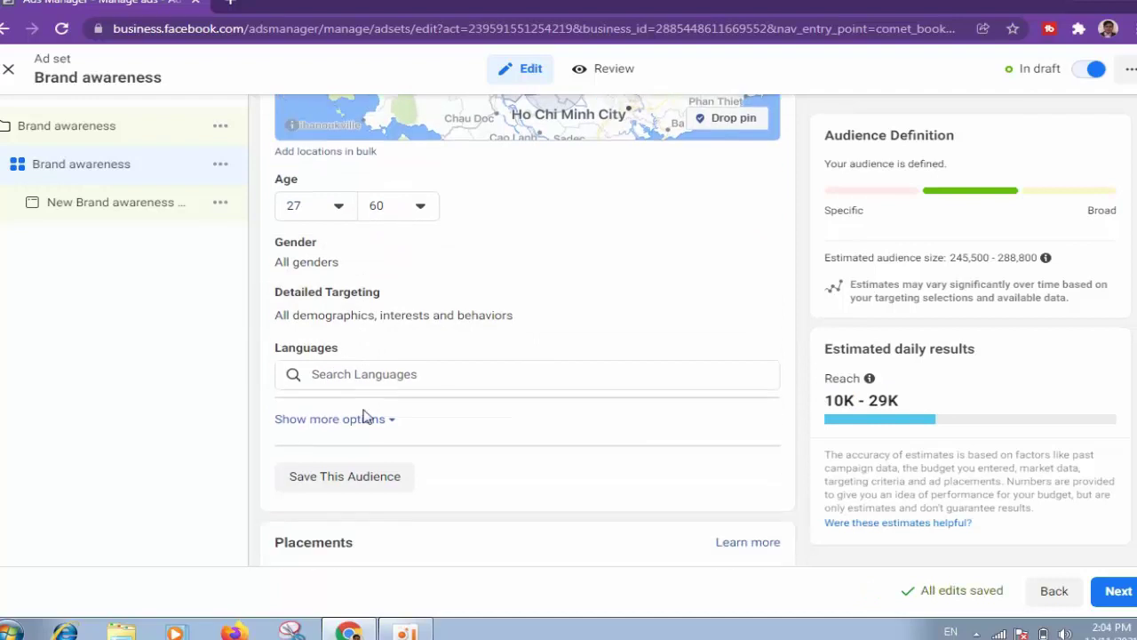
{"action": "left_click", "coordinate": [362, 258]}
{"action": "type", "text": "kh"}
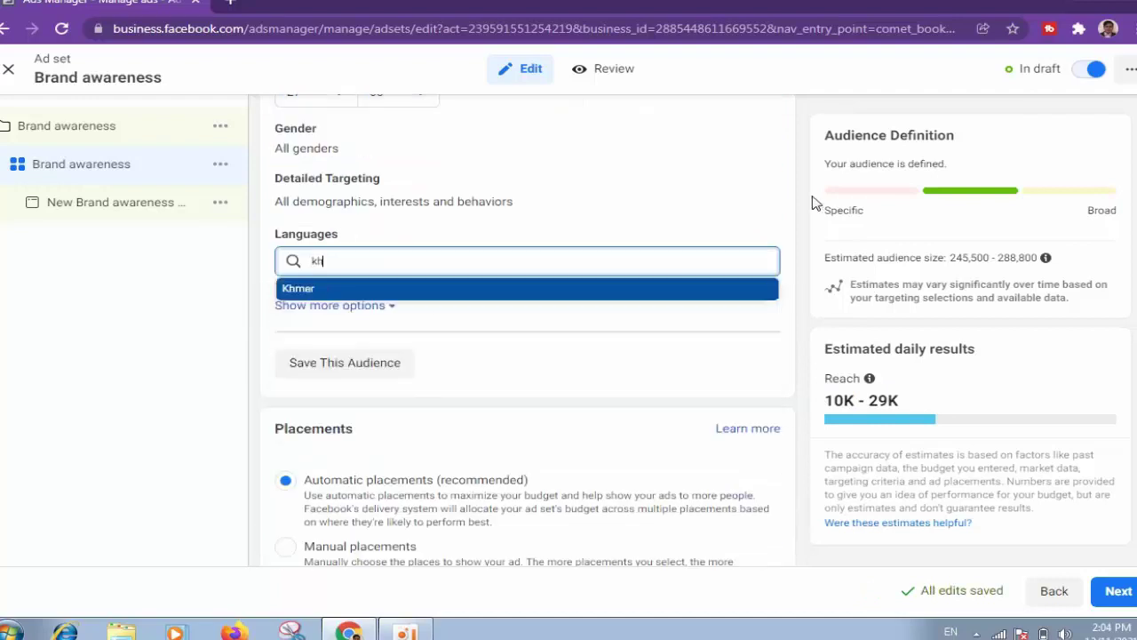
{"action": "left_click", "coordinate": [302, 290]}
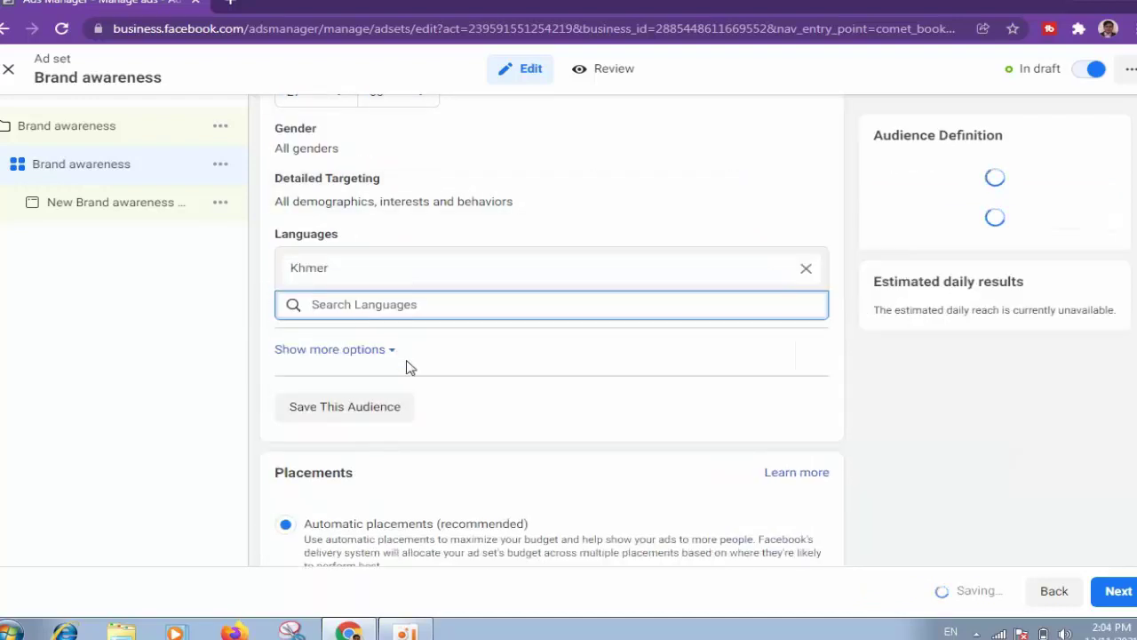
Switch the ad set to Manual placements and limit the devices to Mobile by deselecting Desktop
{"action": "scroll", "coordinate": [411, 368], "scroll_direction": "down", "scroll_amount": 1}
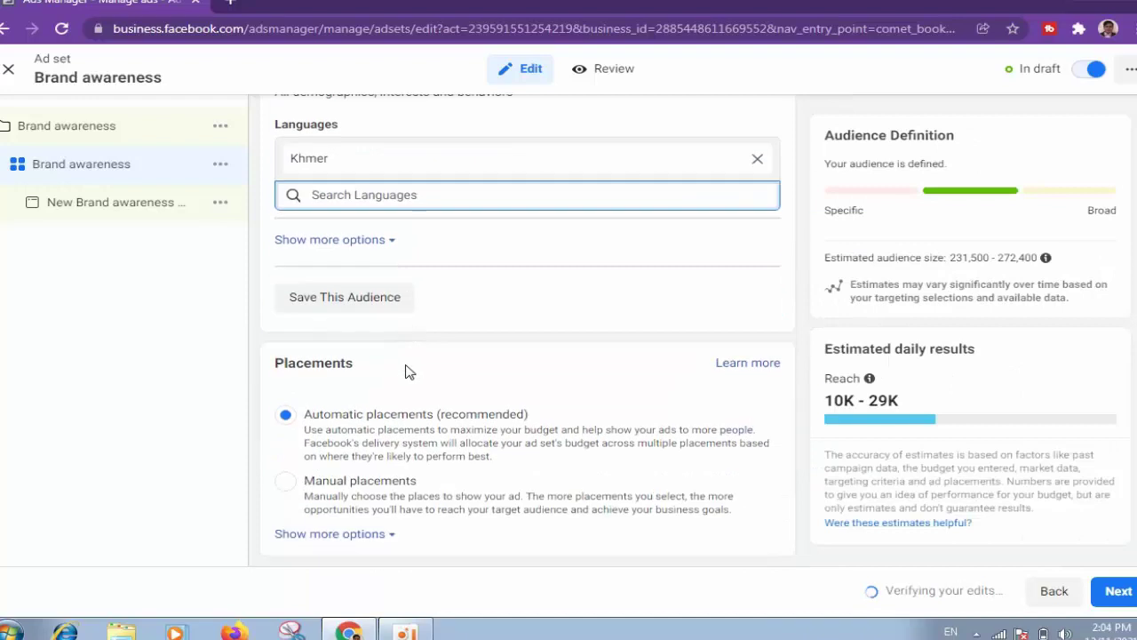
{"action": "left_click", "coordinate": [286, 482]}
{"action": "left_click", "coordinate": [286, 482]}
{"action": "scroll", "coordinate": [293, 471], "scroll_direction": "down", "scroll_amount": 4}
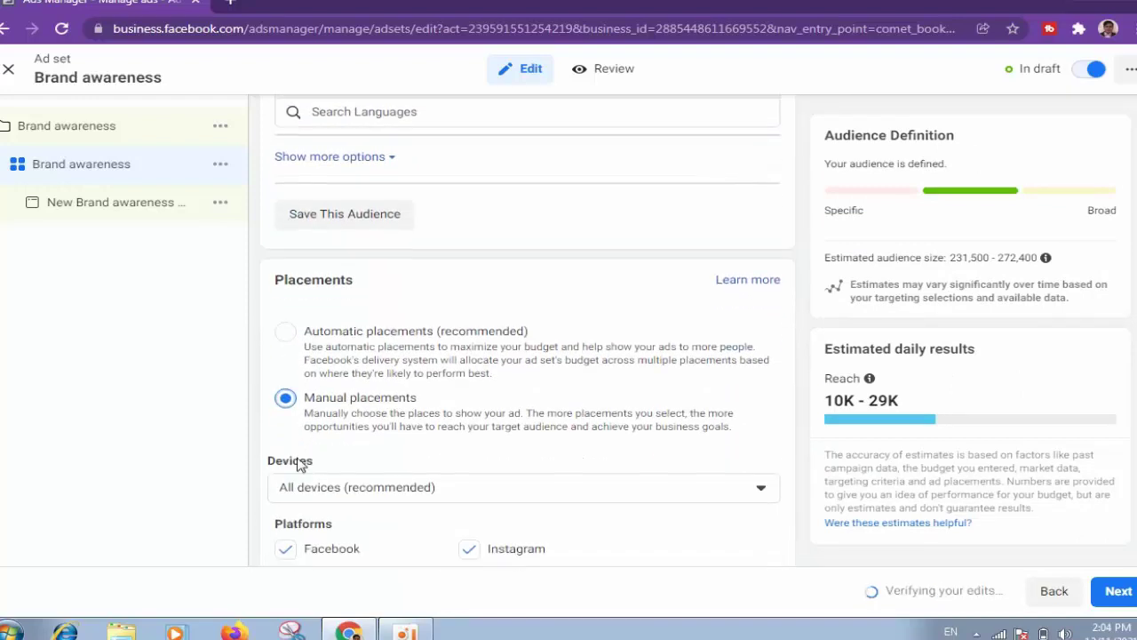
{"action": "left_click", "coordinate": [340, 244]}
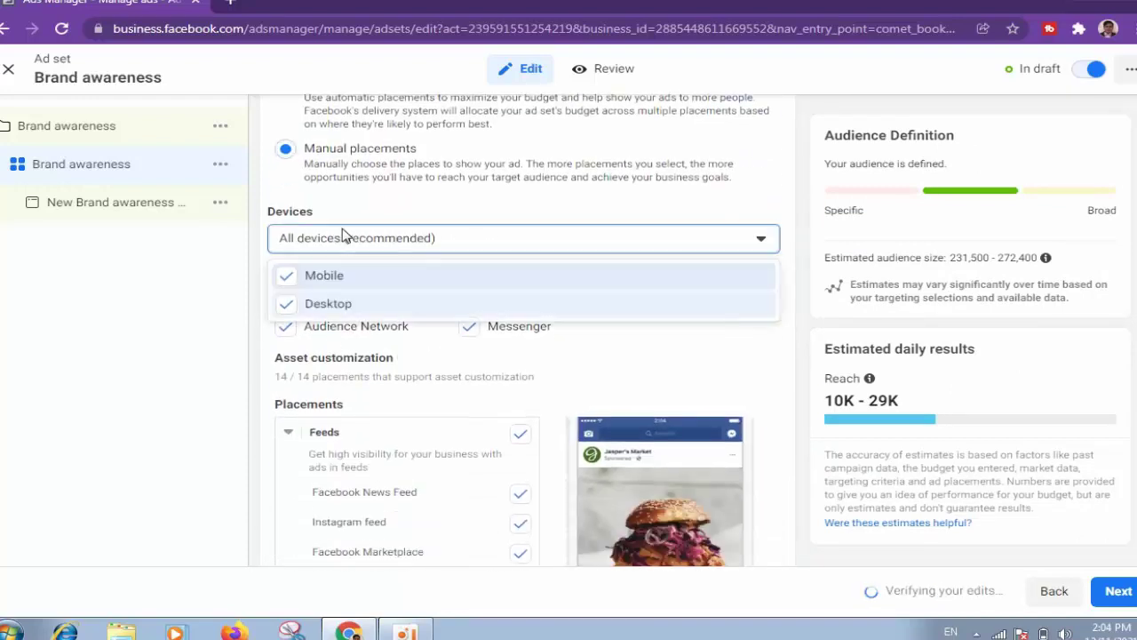
{"action": "left_click", "coordinate": [287, 305]}
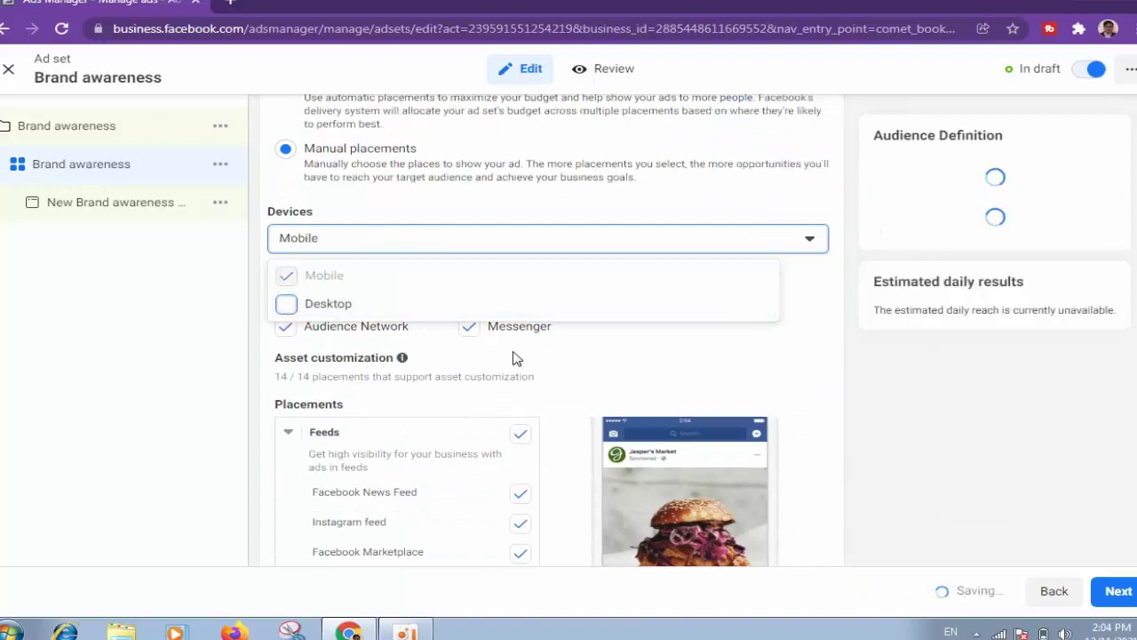
{"action": "left_click", "coordinate": [514, 353]}
Deselect the Instagram, Messenger and Audience Network platforms, keeping only Facebook
{"action": "left_click", "coordinate": [470, 328]}
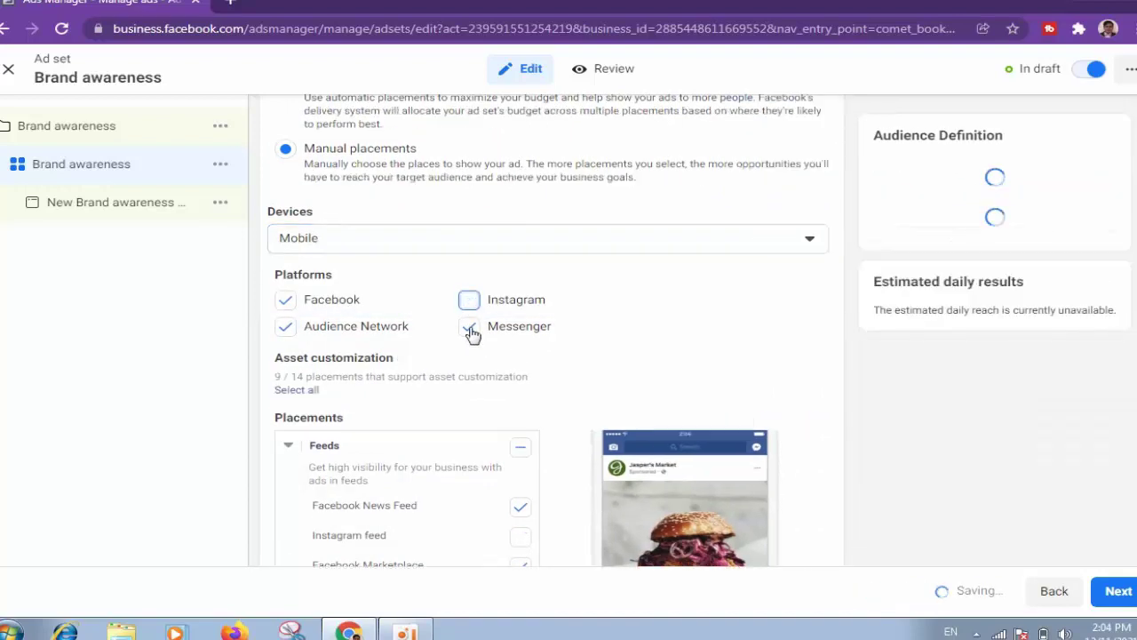
{"action": "left_click", "coordinate": [395, 346]}
Deselect Facebook Marketplace, video feeds, Stories, in-stream videos, Search results and In-article, leaving only the Facebook News Feed placement
{"action": "scroll", "coordinate": [436, 358], "scroll_direction": "down", "scroll_amount": 3}
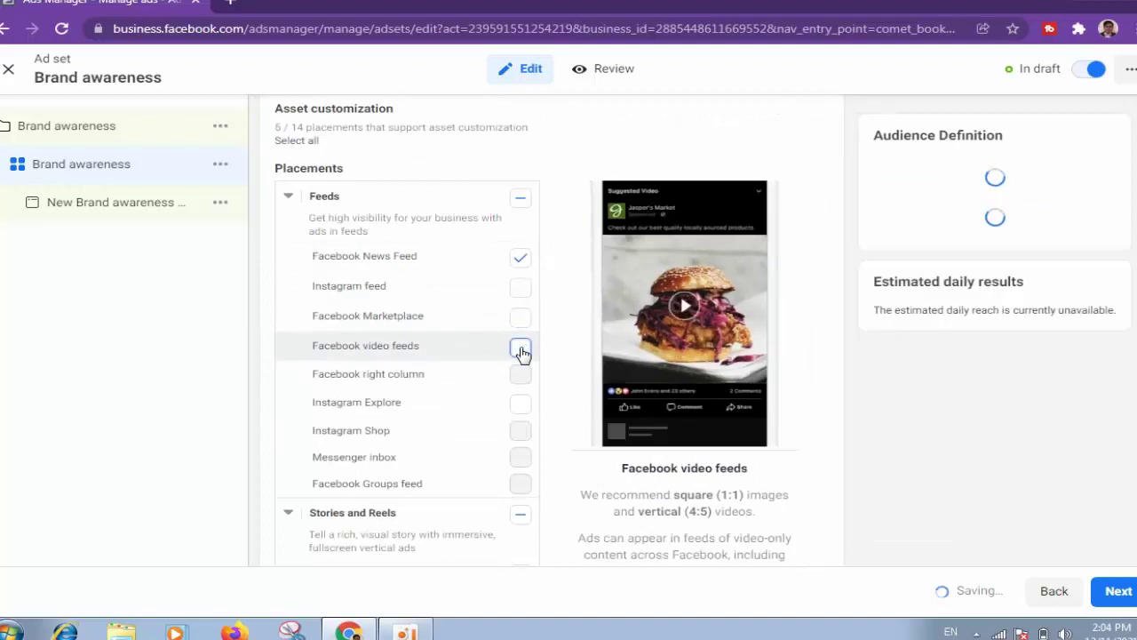
{"action": "scroll", "coordinate": [521, 374], "scroll_direction": "down", "scroll_amount": 2}
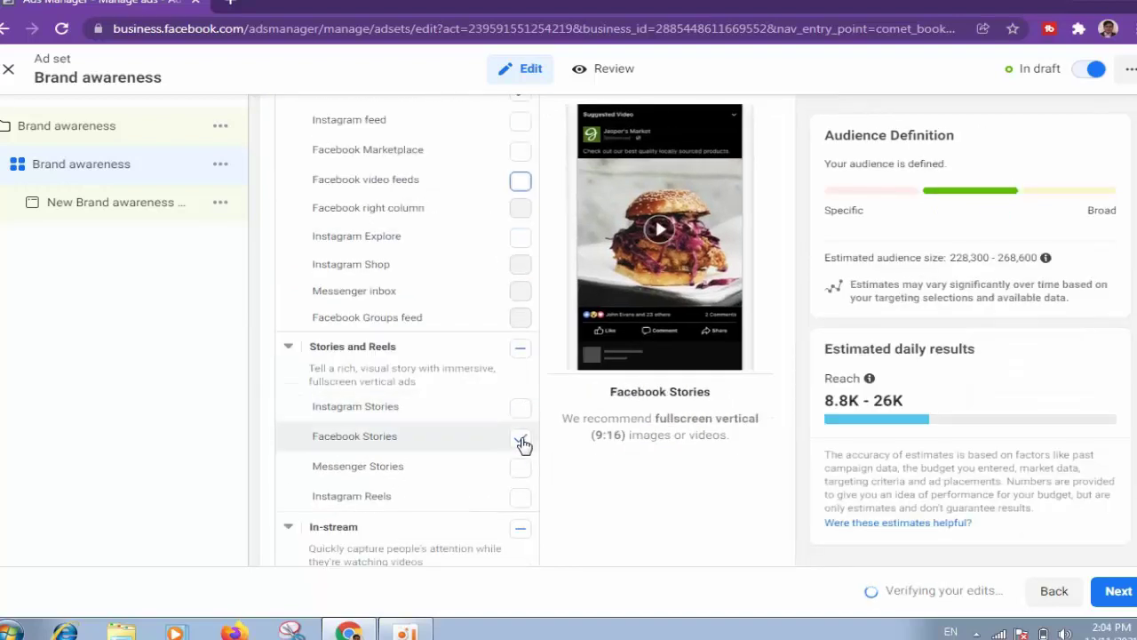
{"action": "left_click", "coordinate": [520, 442]}
{"action": "scroll", "coordinate": [522, 435], "scroll_direction": "down", "scroll_amount": 2}
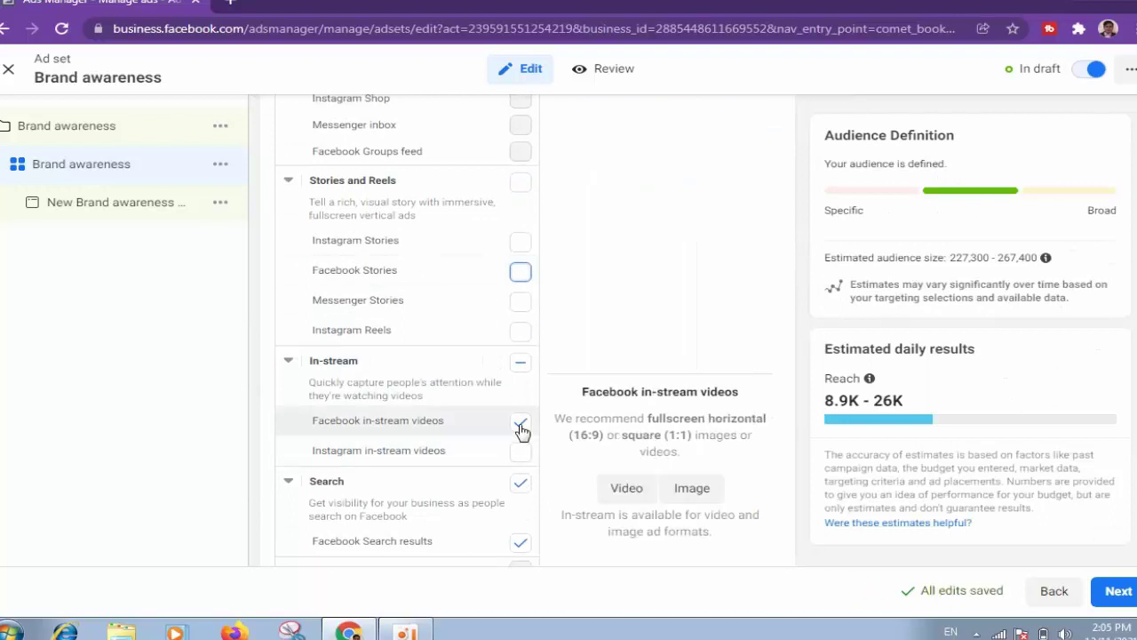
{"action": "left_click", "coordinate": [520, 425]}
{"action": "scroll", "coordinate": [522, 430], "scroll_direction": "down", "scroll_amount": 2}
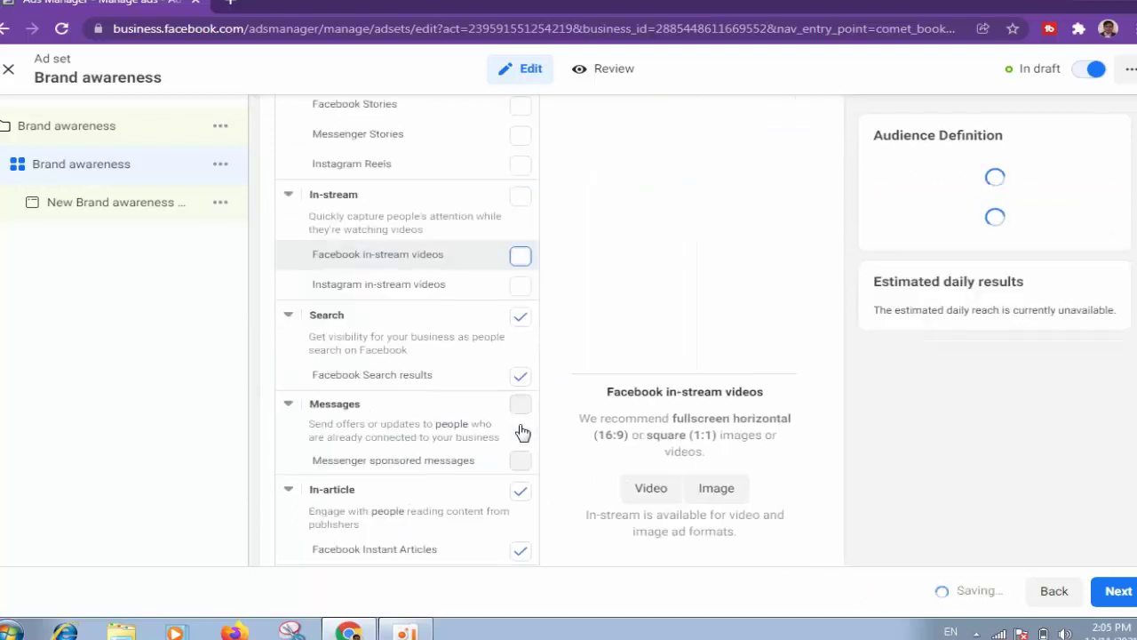
{"action": "left_click", "coordinate": [521, 379]}
{"action": "scroll", "coordinate": [520, 399], "scroll_direction": "down", "scroll_amount": 1}
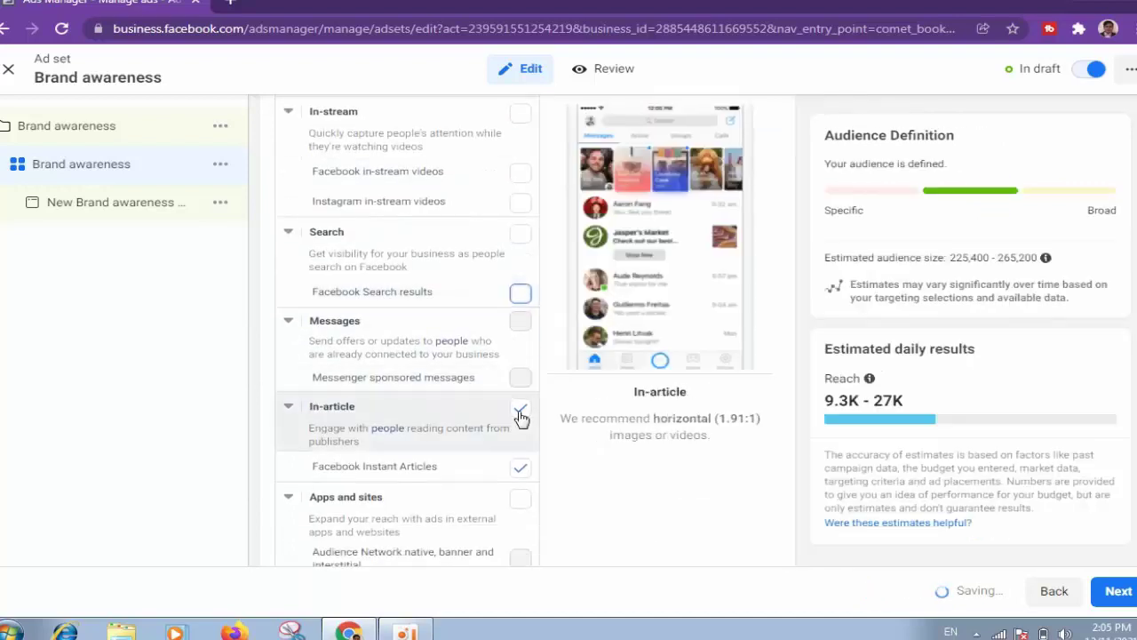
{"action": "left_click", "coordinate": [520, 414]}
{"action": "scroll", "coordinate": [520, 417], "scroll_direction": "down", "scroll_amount": 2}
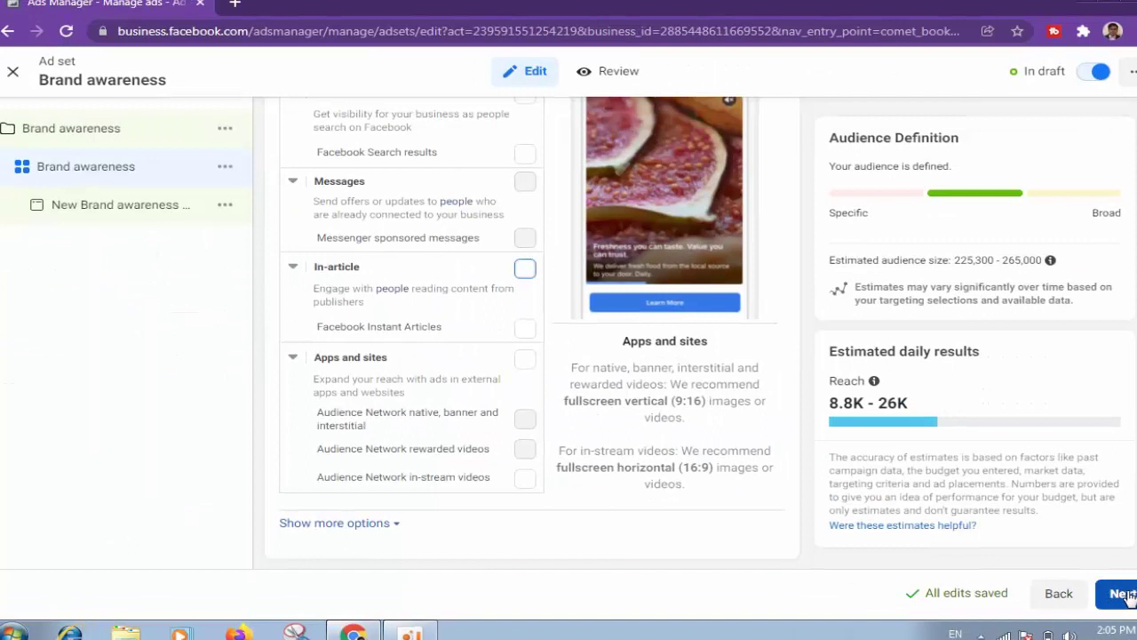
Proceed to the ad level and rename the ad as Brand awareness
{"action": "left_click", "coordinate": [1123, 595]}
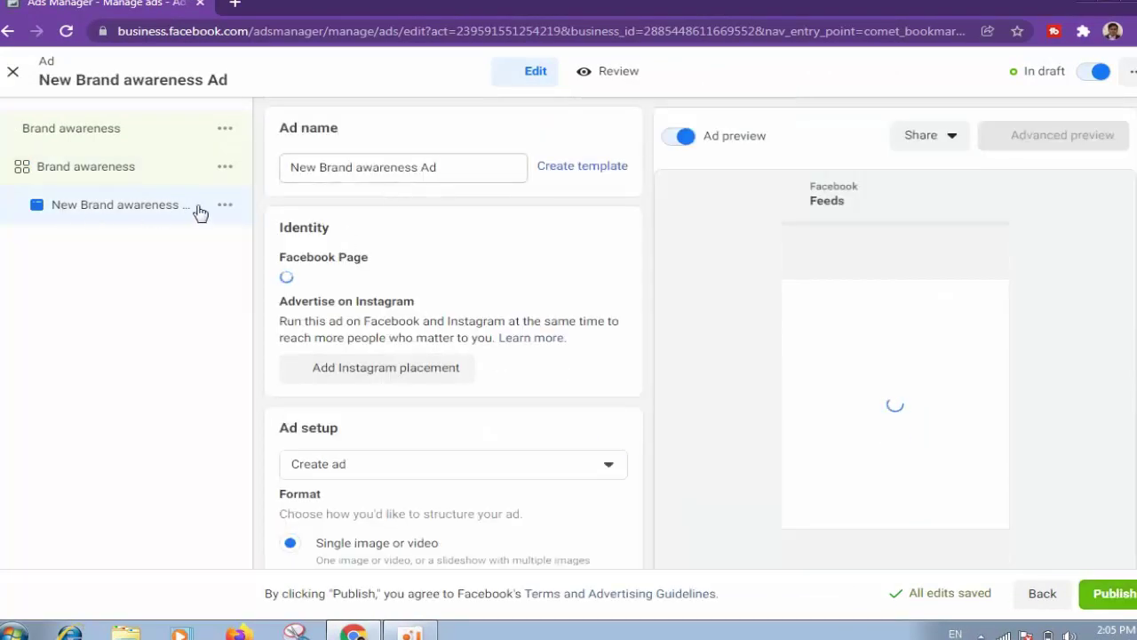
{"action": "left_click", "coordinate": [438, 166]}
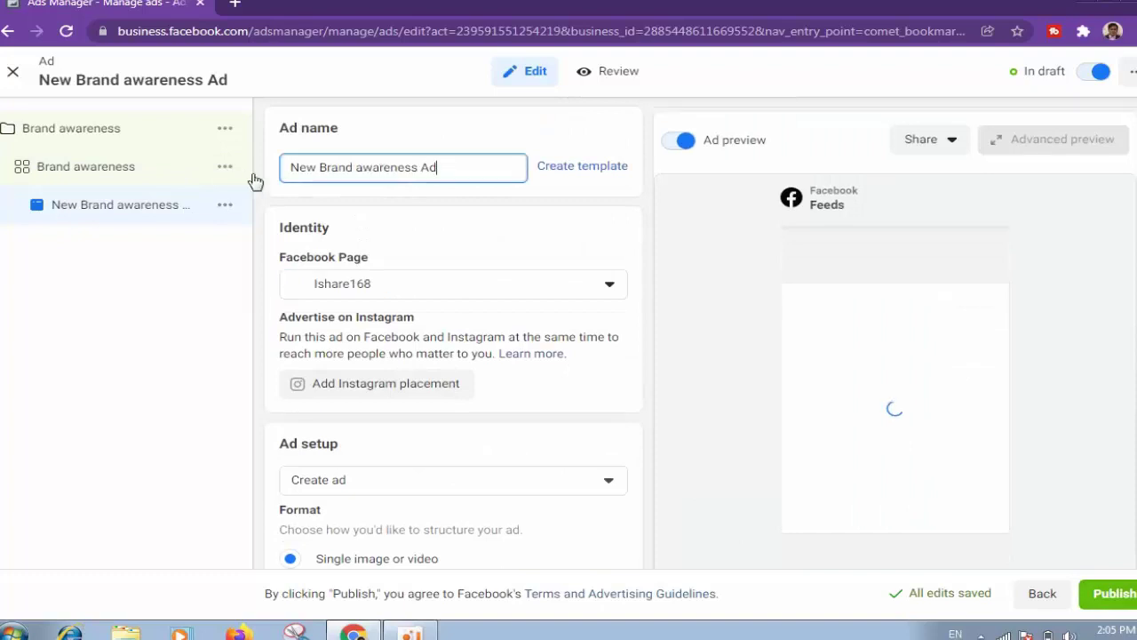
{"action": "triple_click", "coordinate": [333, 171]}
{"action": "right_click", "coordinate": [338, 169]}
{"action": "left_click", "coordinate": [371, 192]}
{"action": "key", "text": "ctrl+v"}
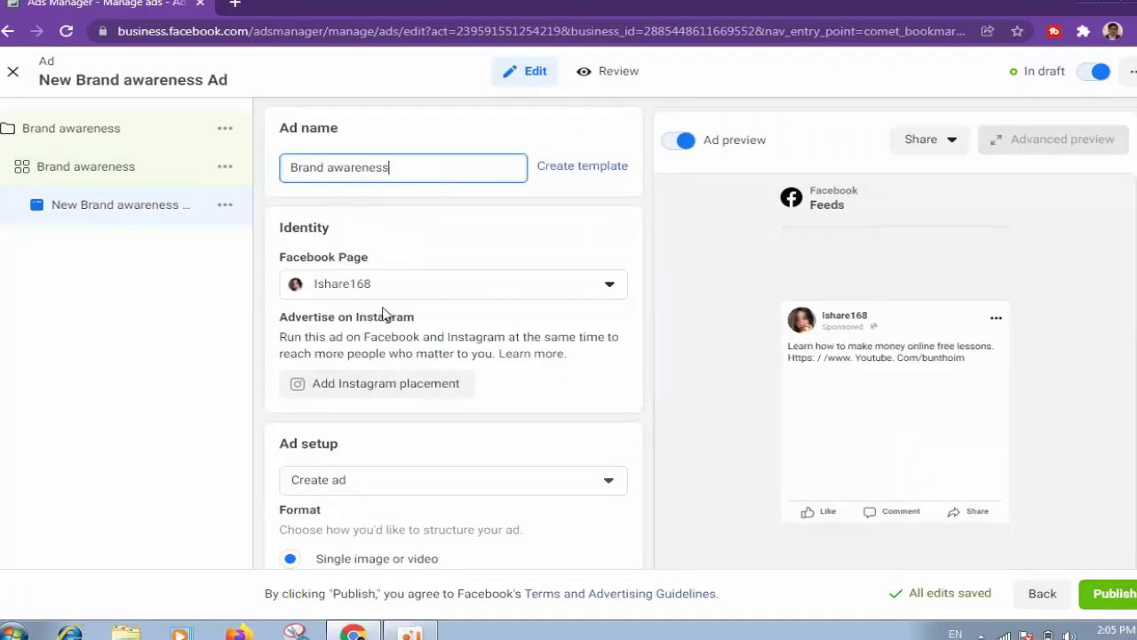
Change the ad's Facebook Page to the personal page whose name ends in IST
{"action": "left_click", "coordinate": [362, 286]}
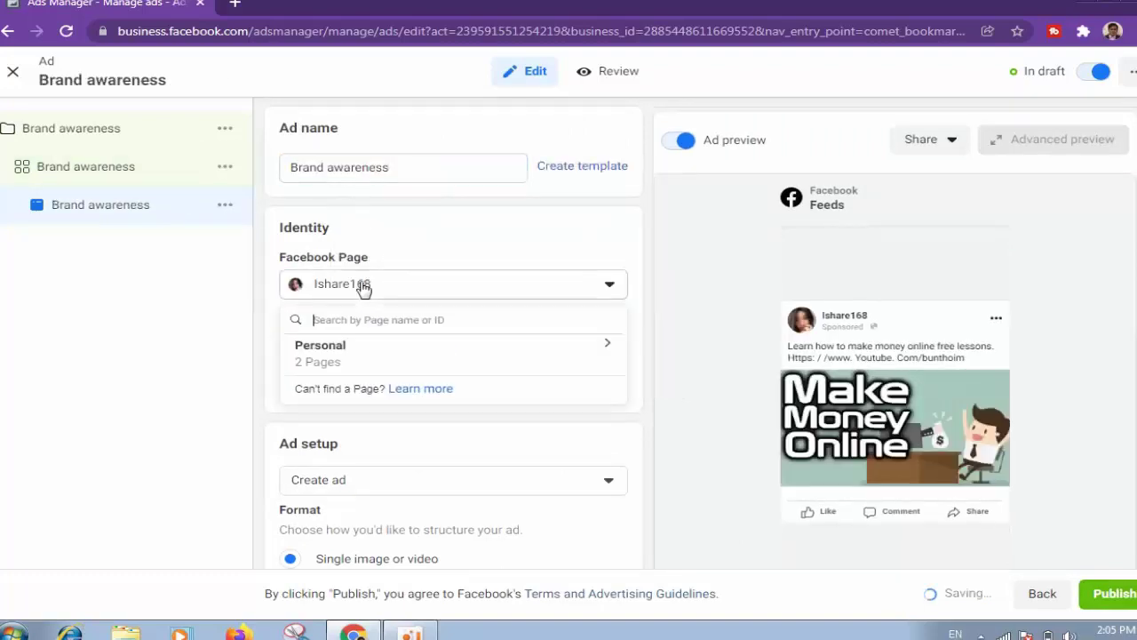
{"action": "left_click", "coordinate": [326, 365]}
{"action": "left_click", "coordinate": [344, 439]}
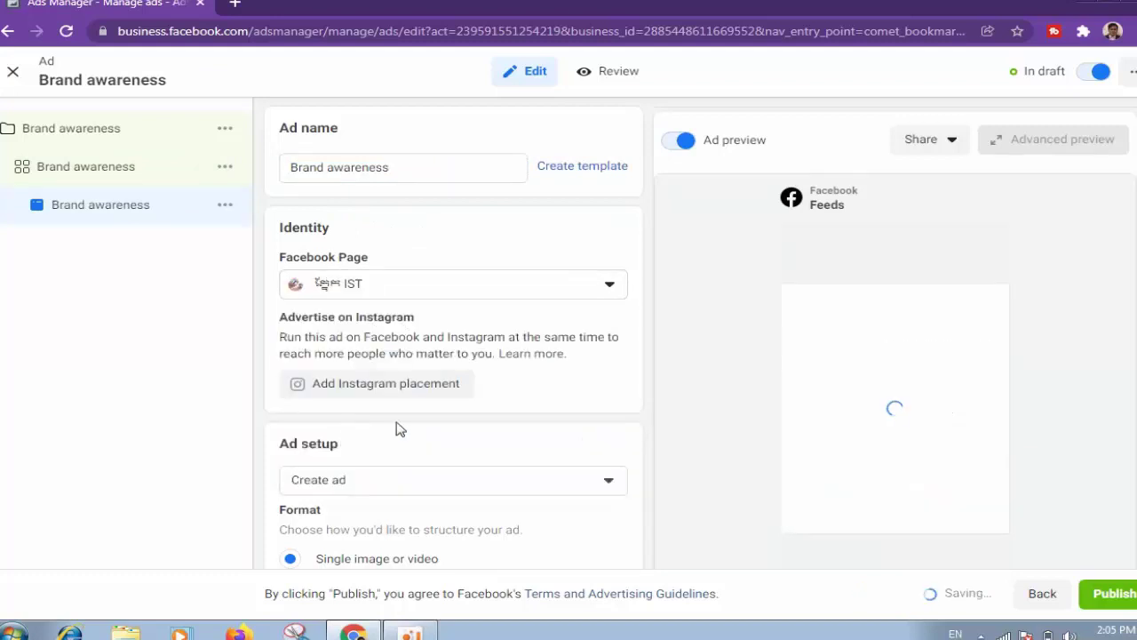
Set the ad setup to Use existing post
{"action": "scroll", "coordinate": [399, 427], "scroll_direction": "down", "scroll_amount": 3}
{"action": "left_click", "coordinate": [343, 151]}
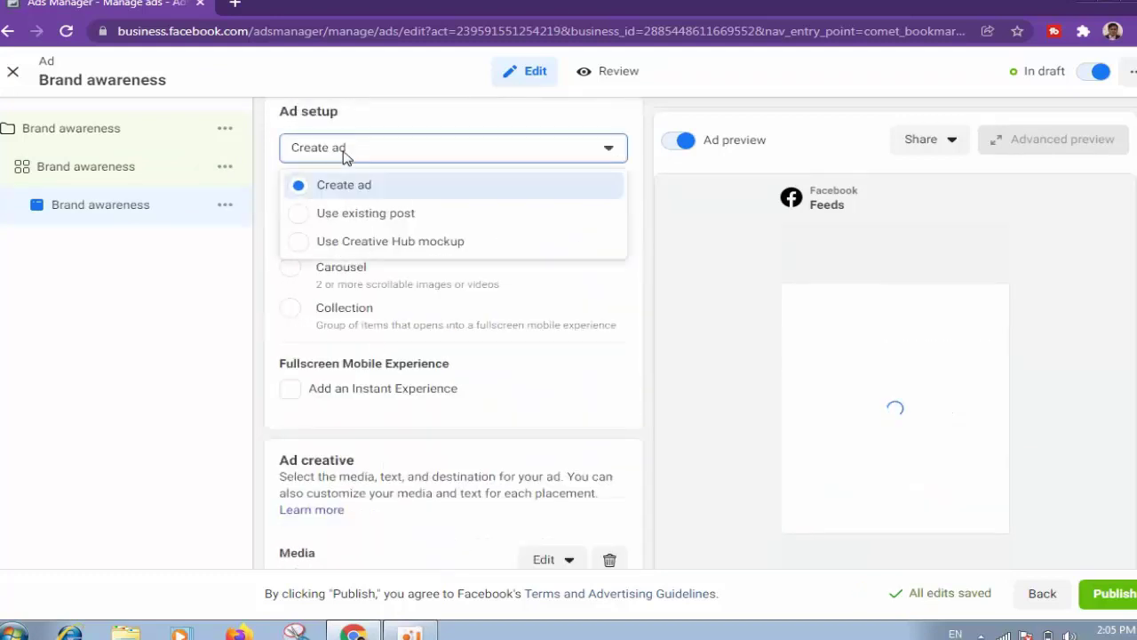
{"action": "left_click", "coordinate": [303, 219]}
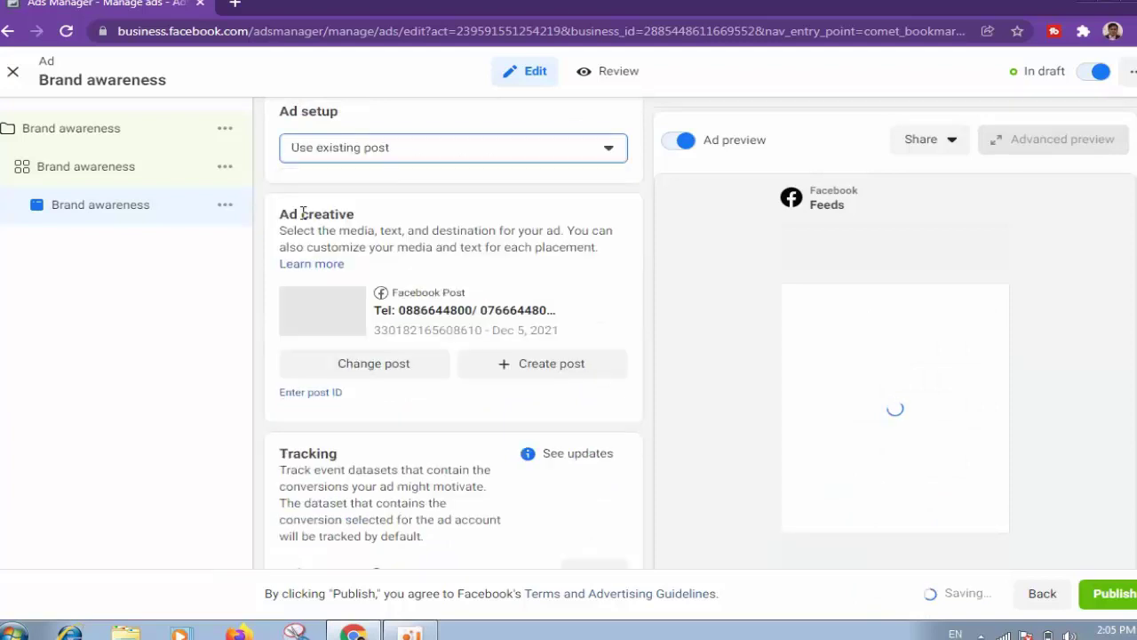
Change the ad creative to the Facebook photo post of Nov 14, 2021, with the black eye-drops image
{"action": "left_click", "coordinate": [379, 375]}
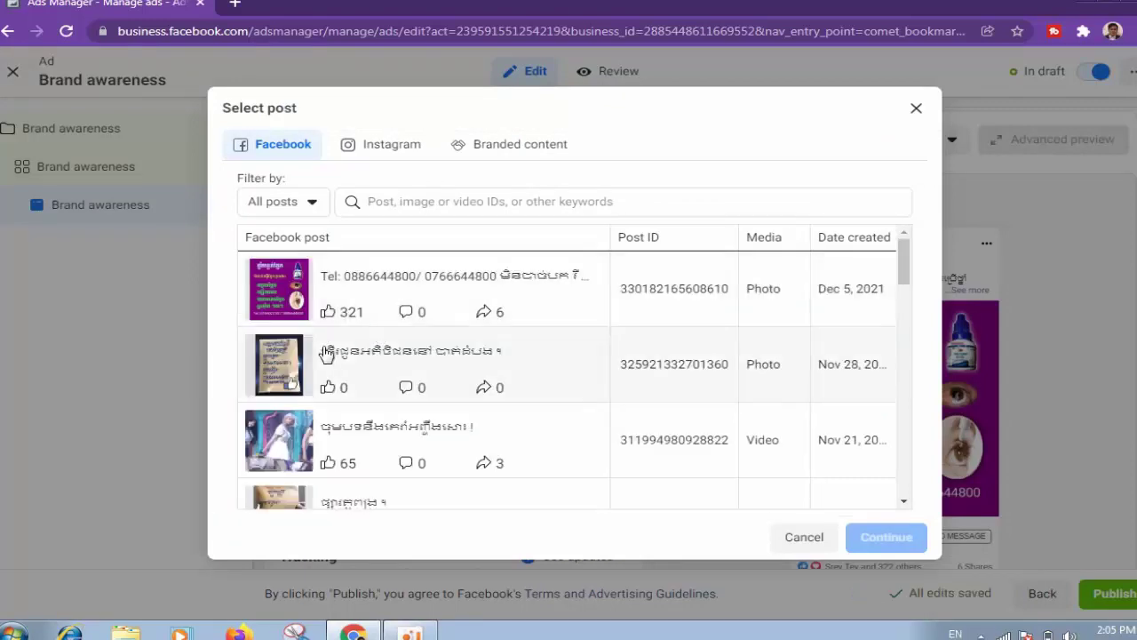
{"action": "scroll", "coordinate": [298, 407], "scroll_direction": "down", "scroll_amount": 2}
{"action": "scroll", "coordinate": [299, 406], "scroll_direction": "down", "scroll_amount": 3}
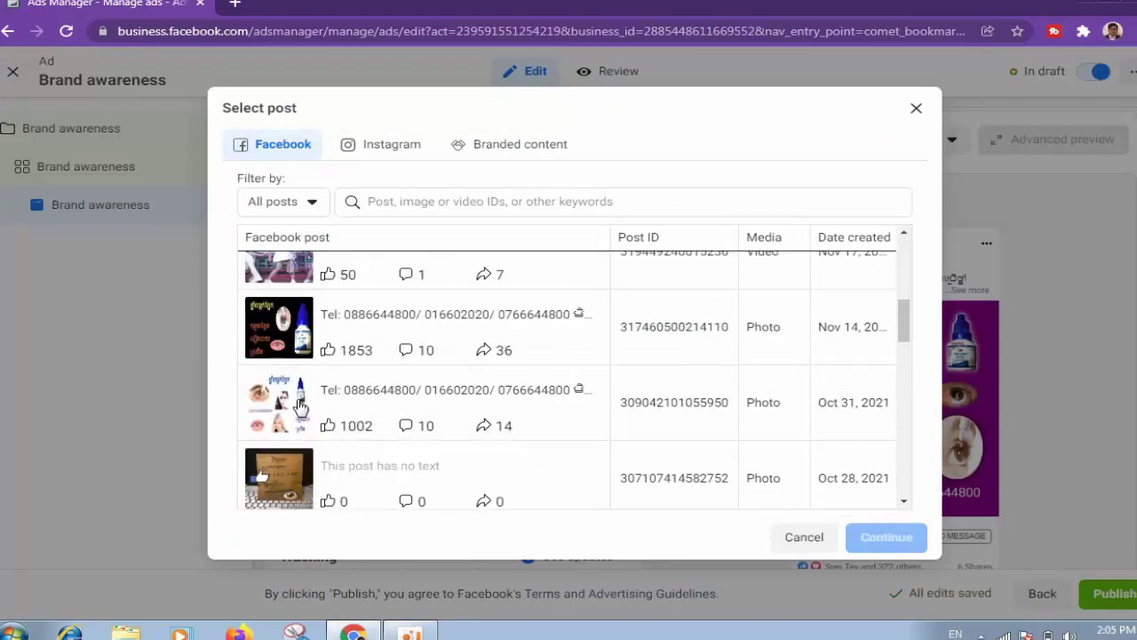
{"action": "left_click", "coordinate": [291, 325]}
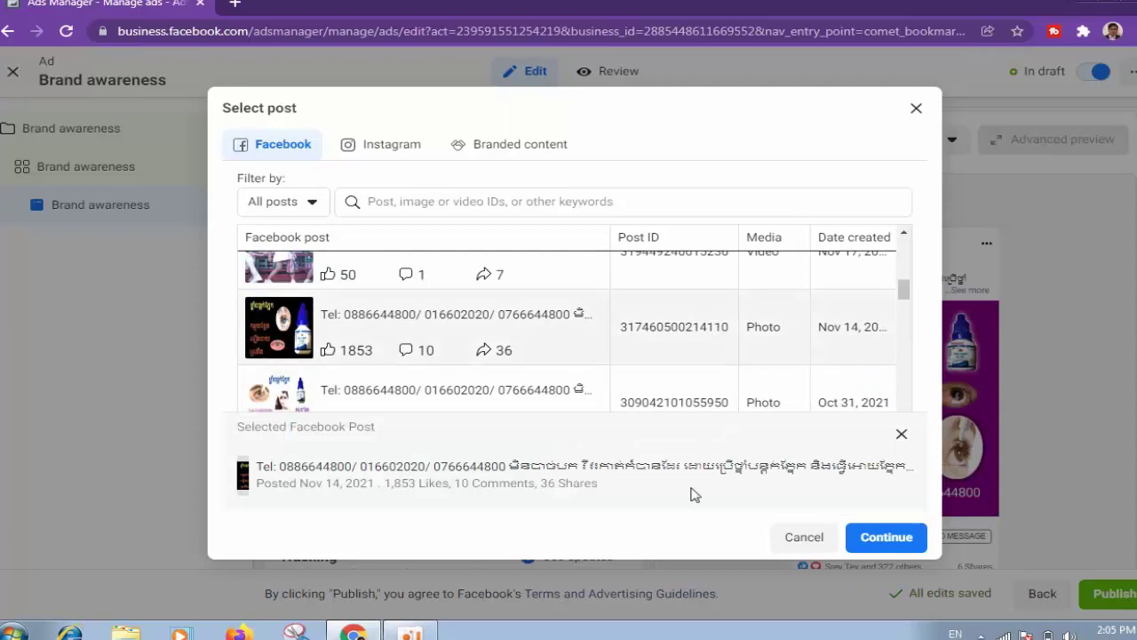
{"action": "left_click", "coordinate": [871, 539]}
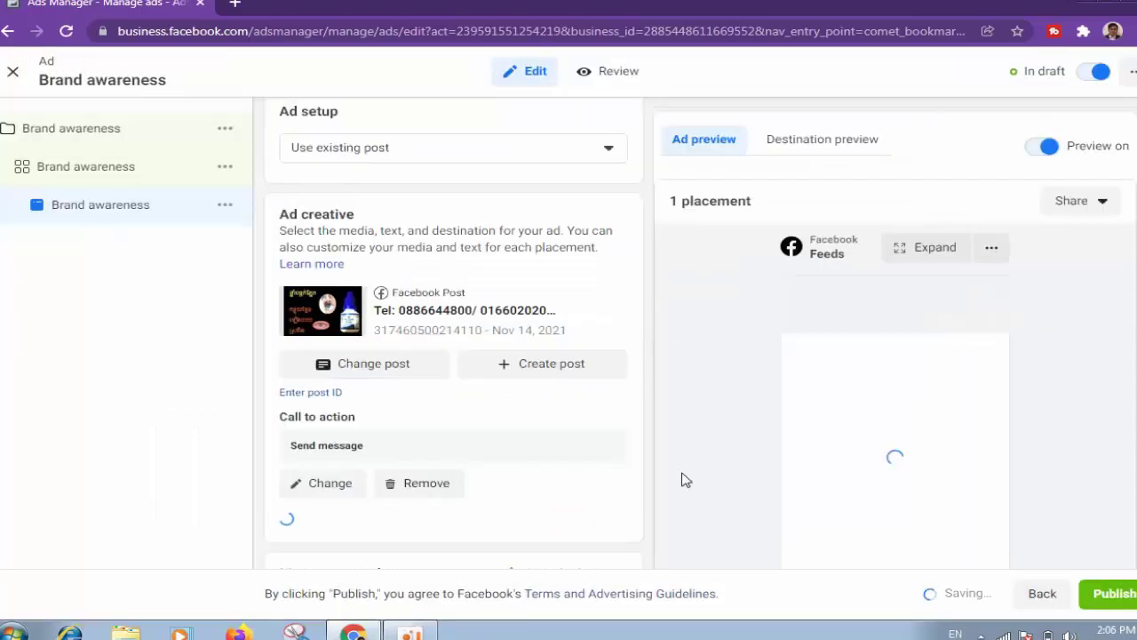
Review the ad's message template and tracking settings, publish the Brand awareness campaign, and dismiss the publishing notice
{"action": "scroll", "coordinate": [680, 475], "scroll_direction": "down", "scroll_amount": 5}
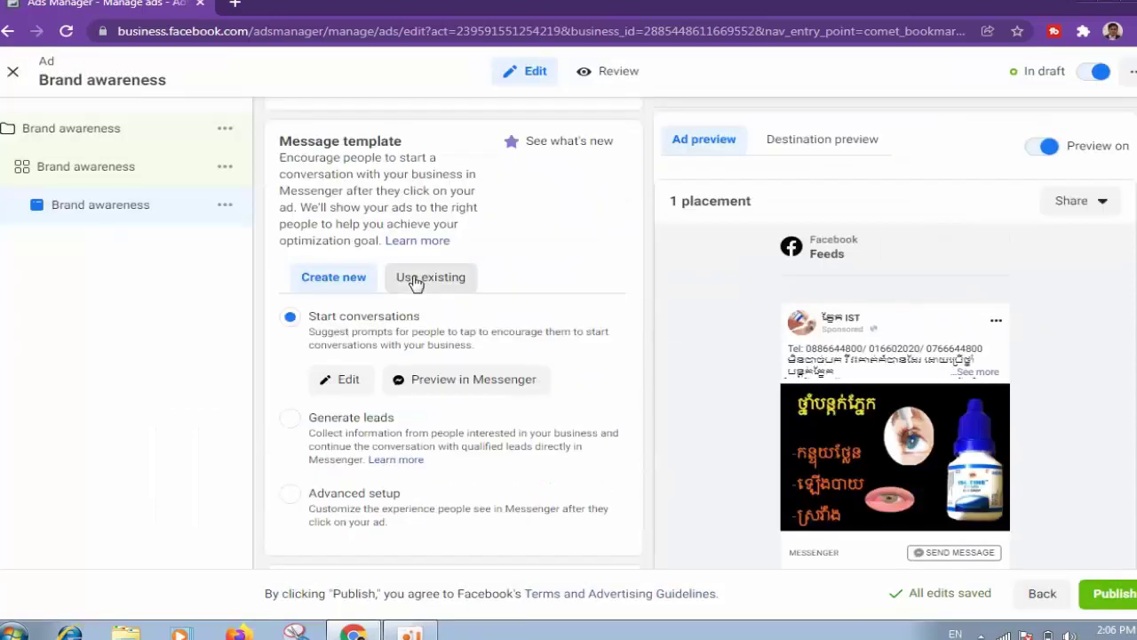
{"action": "left_click", "coordinate": [415, 281]}
{"action": "scroll", "coordinate": [785, 414], "scroll_direction": "down", "scroll_amount": 2}
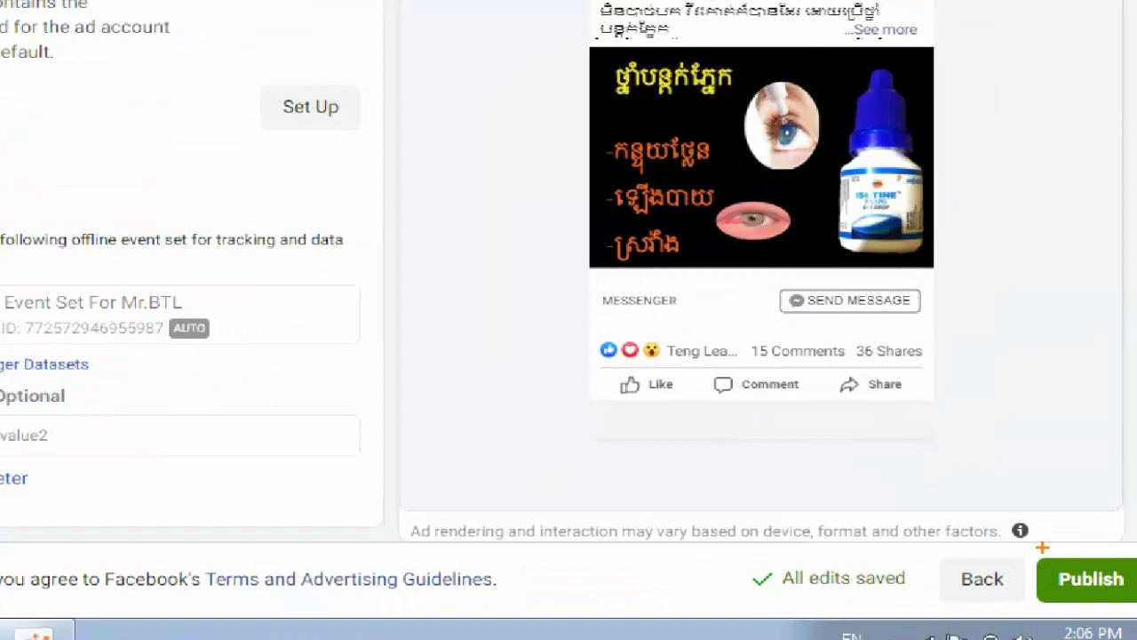
{"action": "mouse_move", "coordinate": [1042, 548]}
{"action": "left_mouse_down"}
{"action": "mouse_move", "coordinate": [1121, 558]}
{"action": "mouse_move", "coordinate": [1060, 542]}
{"action": "left_mouse_up"}
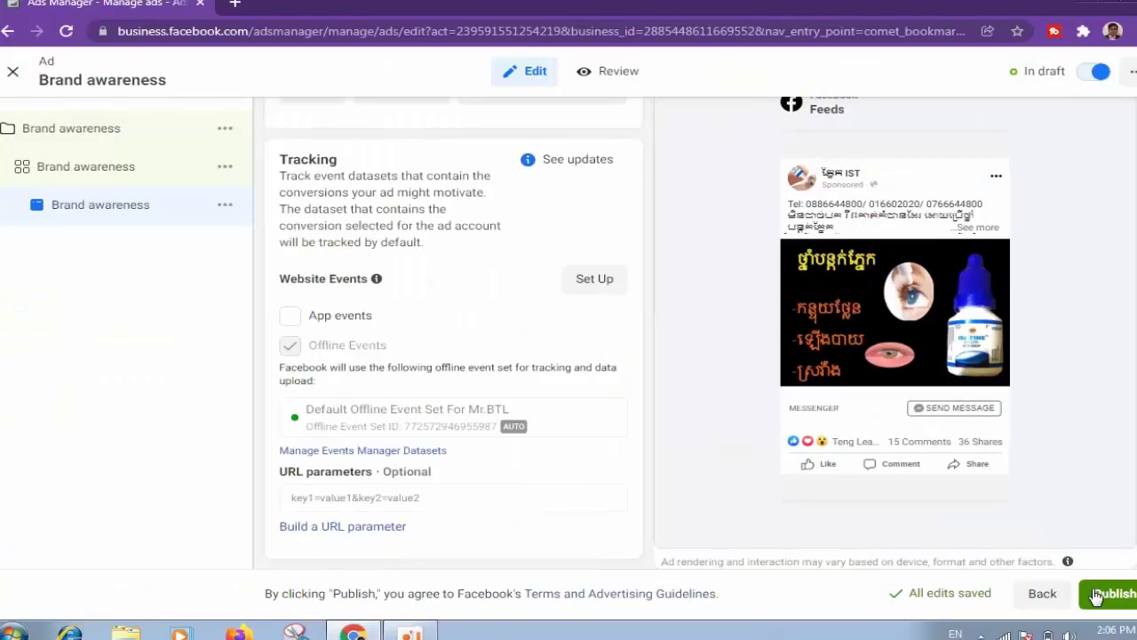
{"action": "left_click", "coordinate": [1102, 593]}
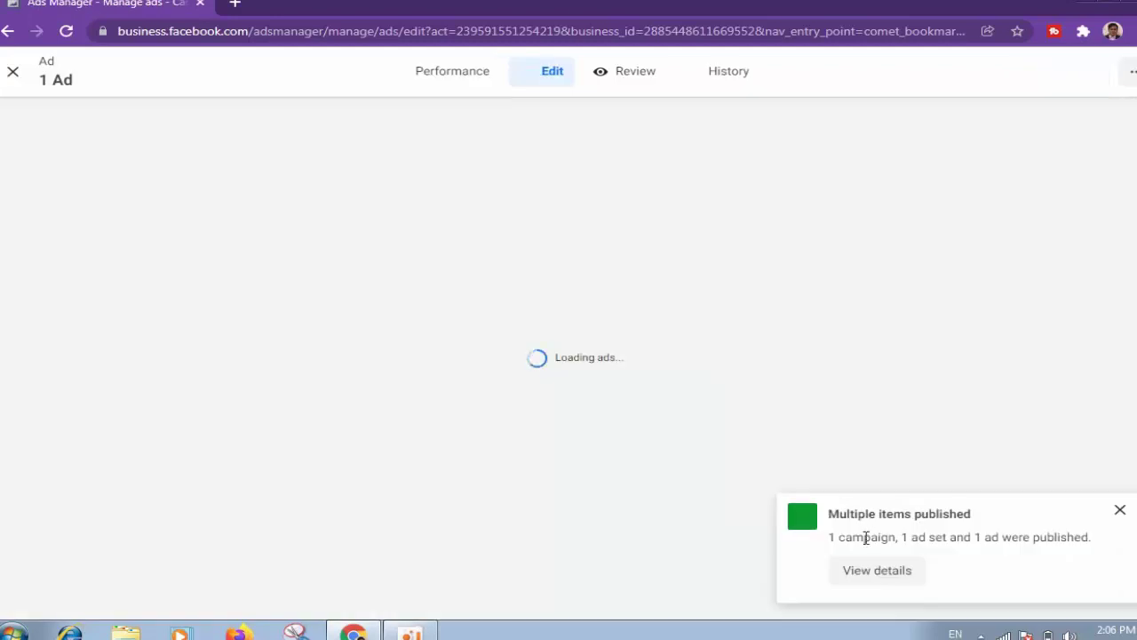
{"action": "triple_click", "coordinate": [951, 524]}
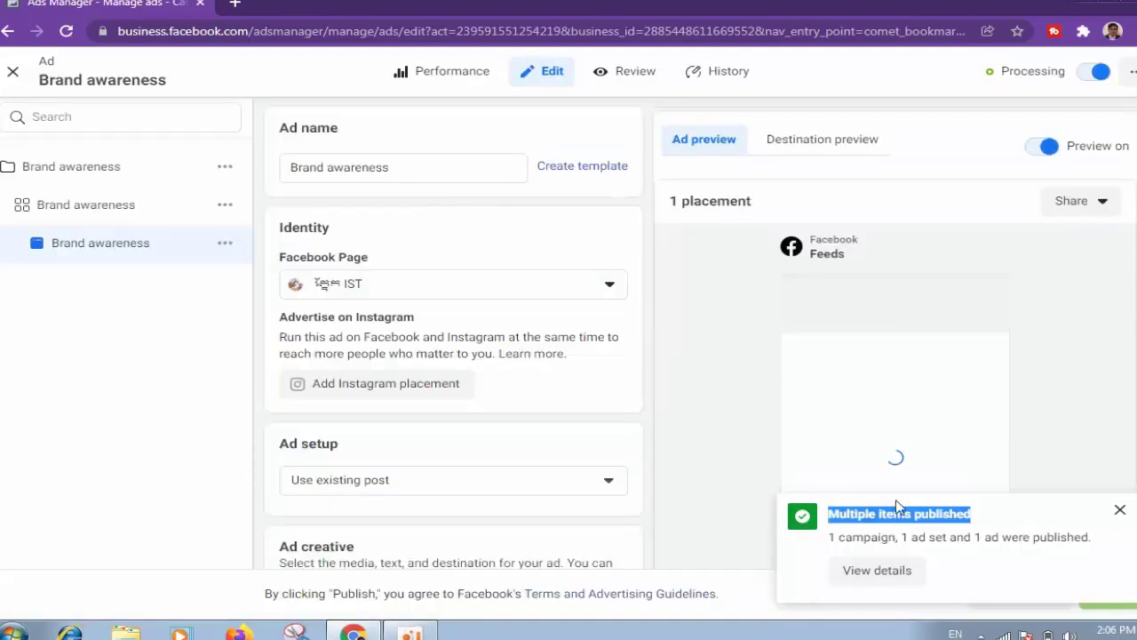
{"action": "left_click", "coordinate": [1119, 509]}
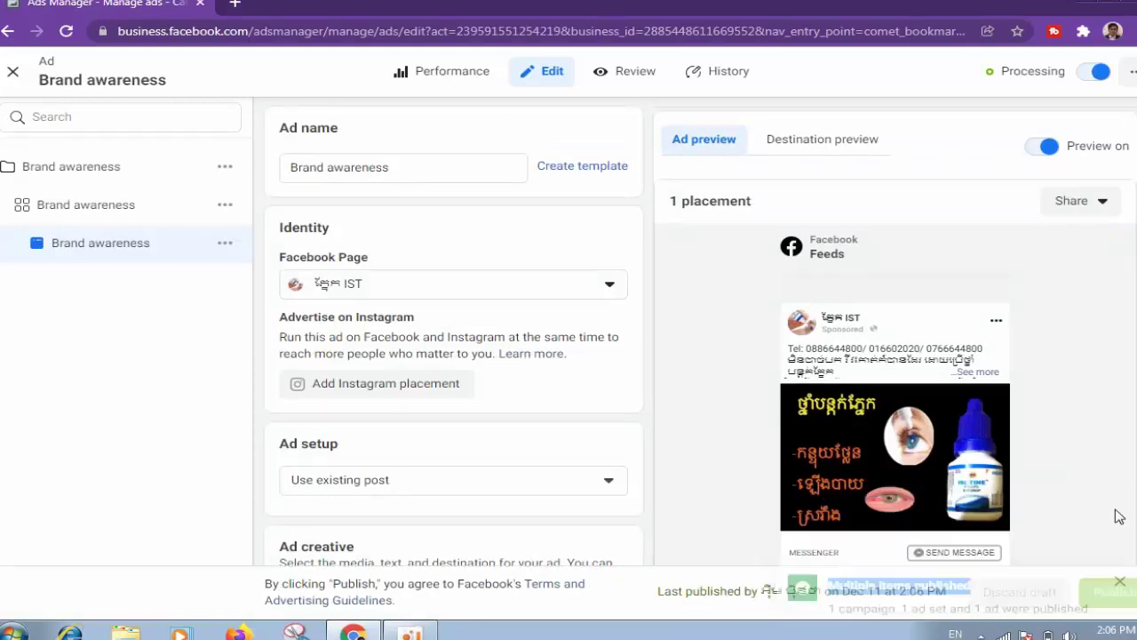
Go to facebook.com and open its Ads section to check the Brand awareness campaign's delivery status
{"action": "left_click", "coordinate": [219, 33]}
{"action": "type", "text": "f"}
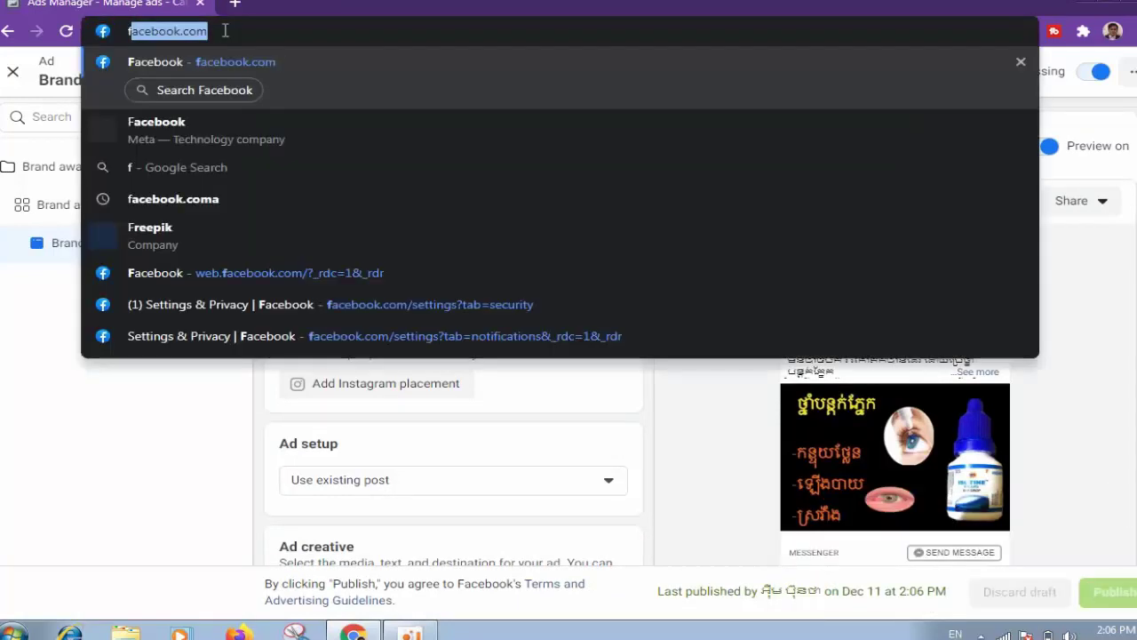
{"action": "key", "text": "Right"}
{"action": "key", "text": "Return"}
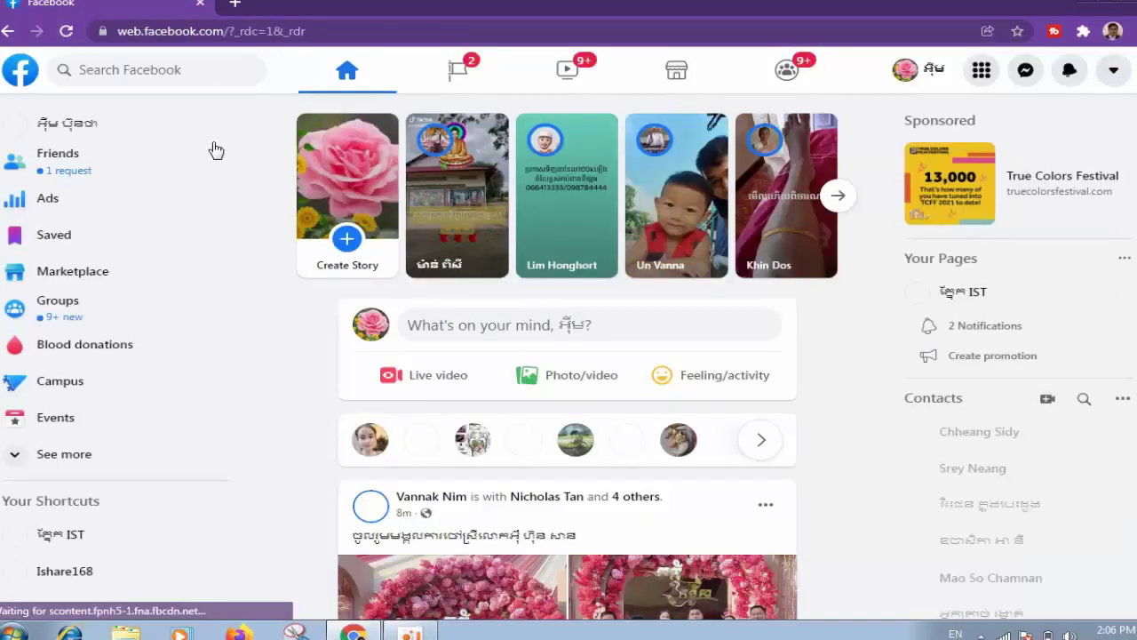
{"action": "left_click", "coordinate": [30, 203]}
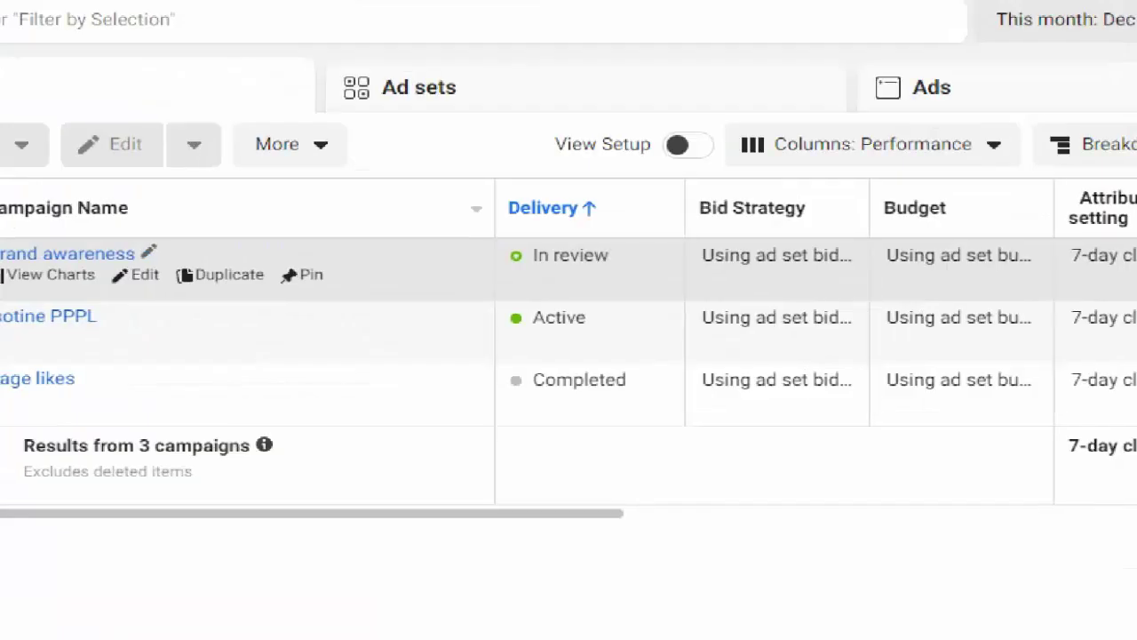
{"action": "mouse_move", "coordinate": [495, 230]}
{"action": "left_mouse_down"}
{"action": "mouse_move", "coordinate": [620, 241]}
{"action": "mouse_move", "coordinate": [479, 229]}
{"action": "left_mouse_up"}
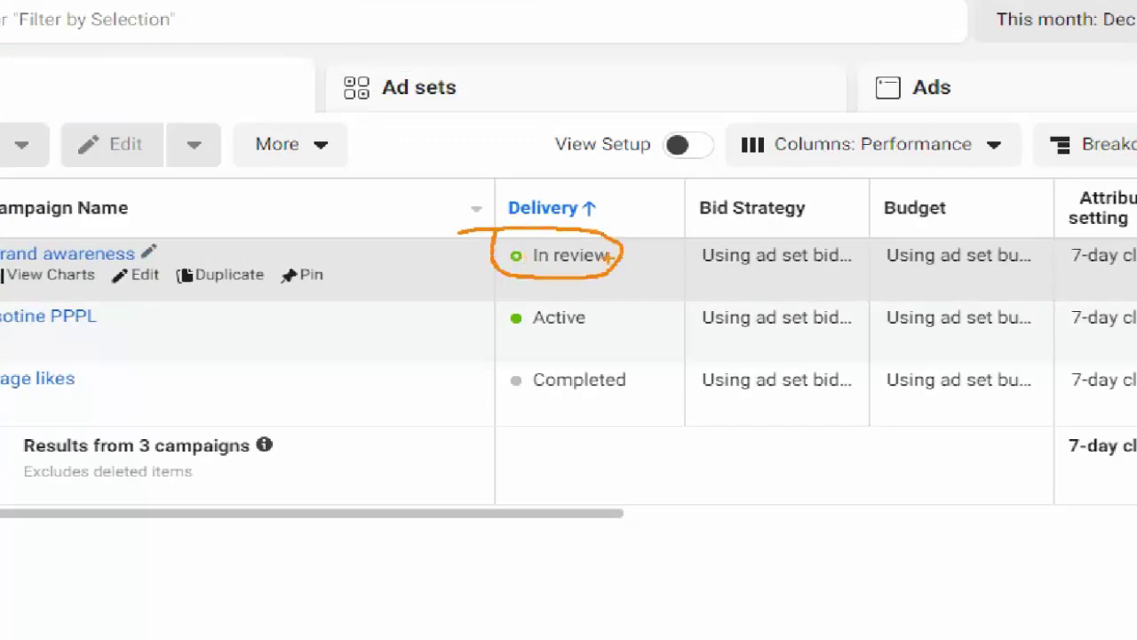